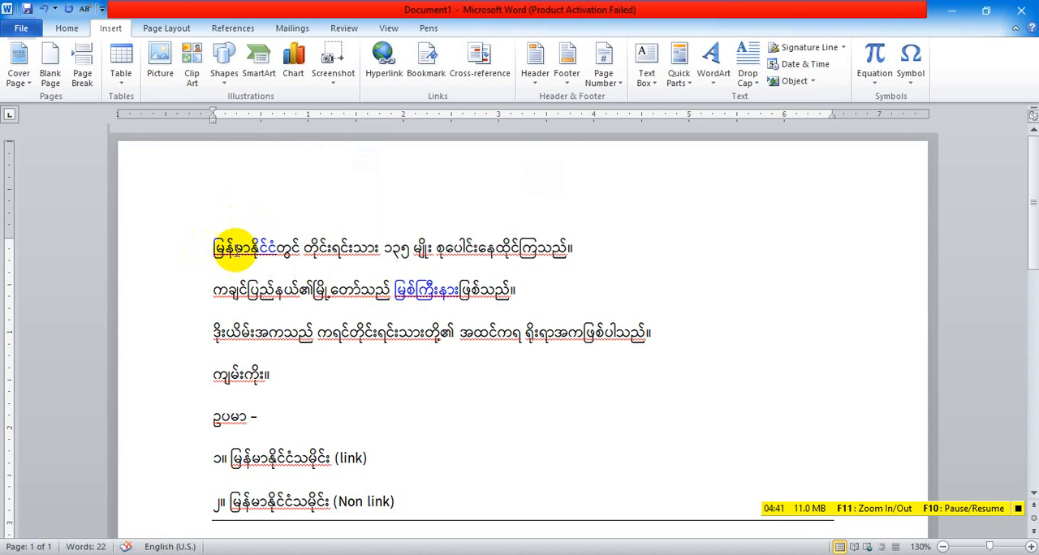
Switch off the Myanmar keyboard input and give the မြန်မာနိုင်ငံ hyperlink in the first line the ScreenTip "read more"
left_click(212, 246)
left_click_drag(213, 246, 275, 245)
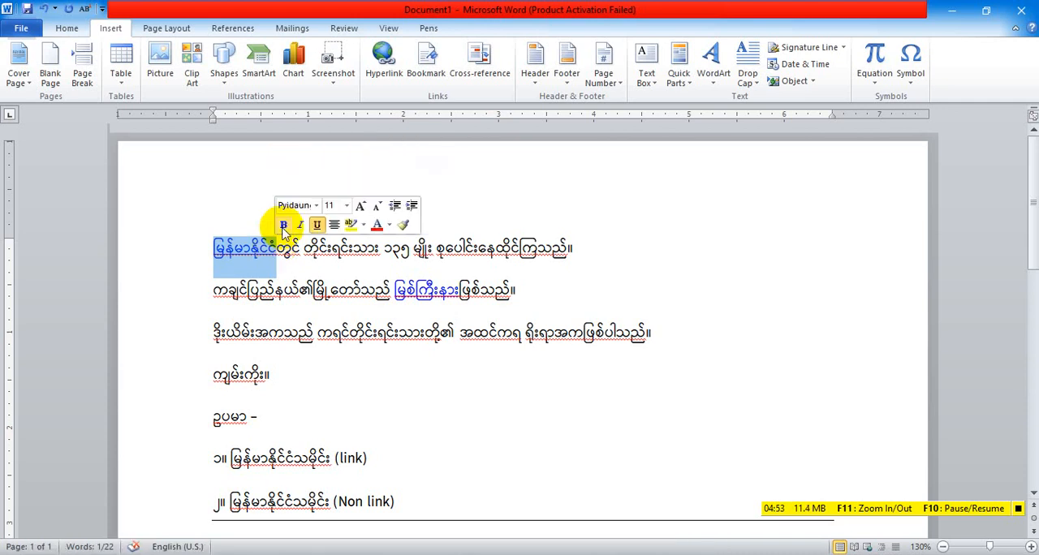
left_click(385, 65)
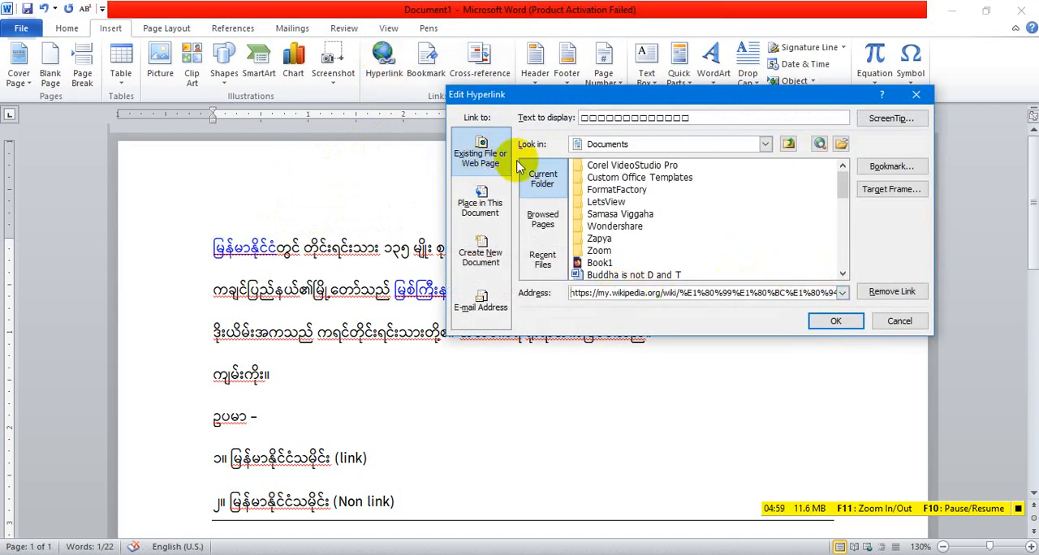
left_click(877, 122)
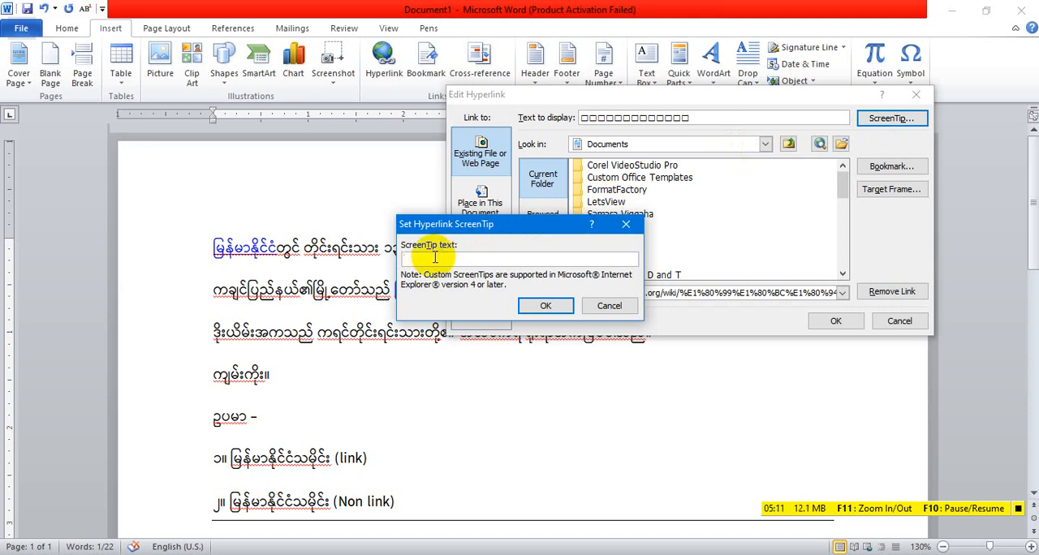
type("□□")
key("BackSpace")
key("BackSpace")
key("ctrl+shift+space")
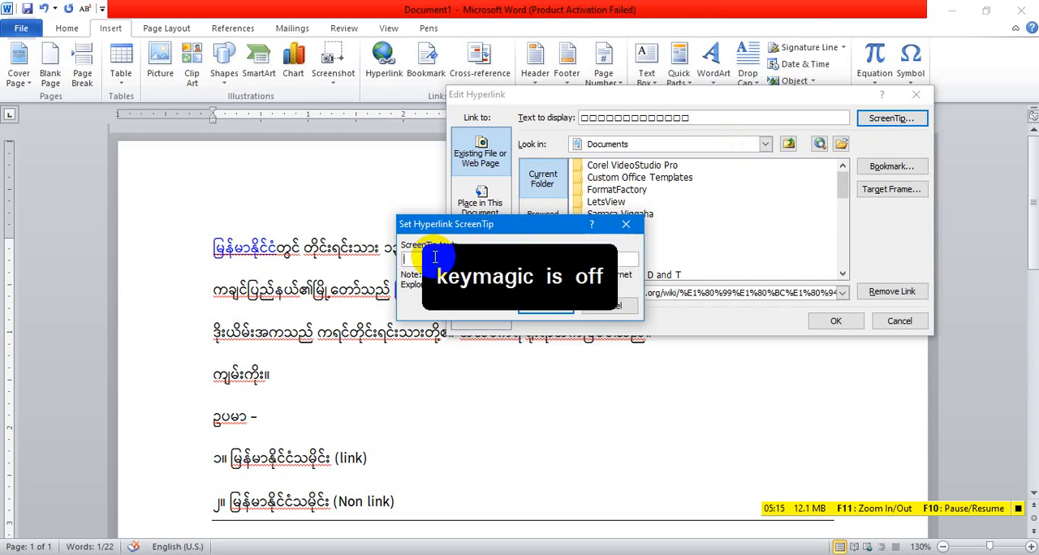
type("read more")
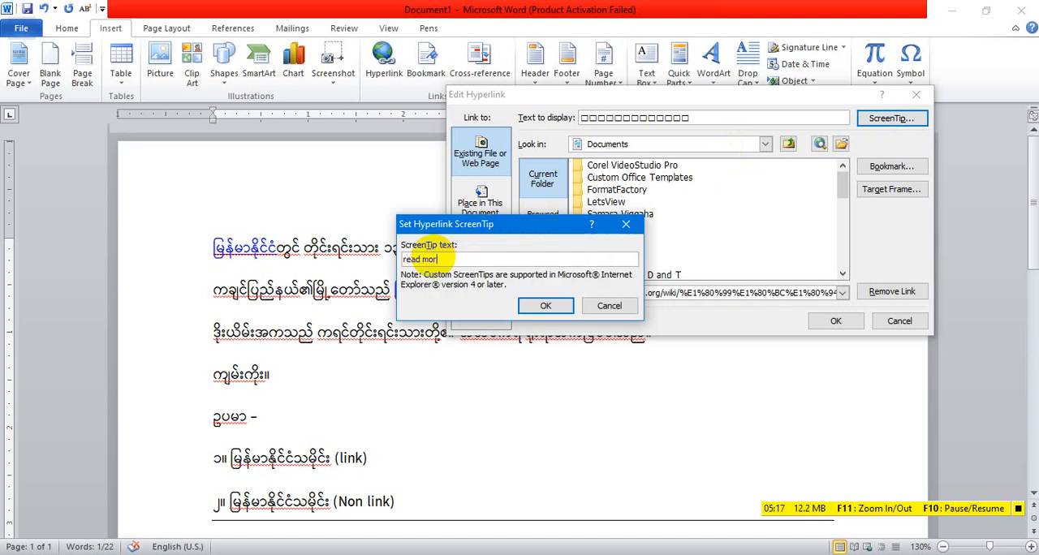
left_click(544, 306)
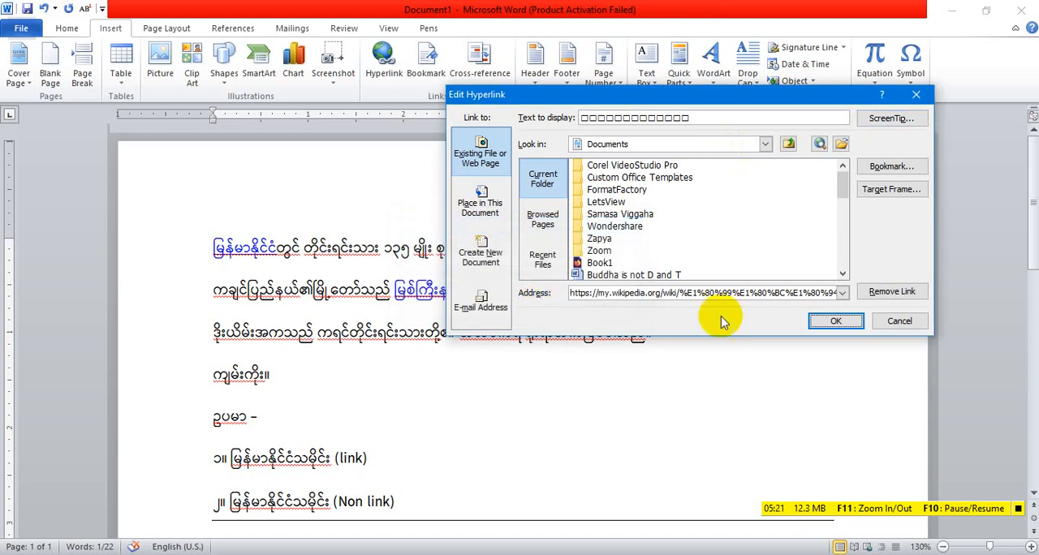
left_click(832, 321)
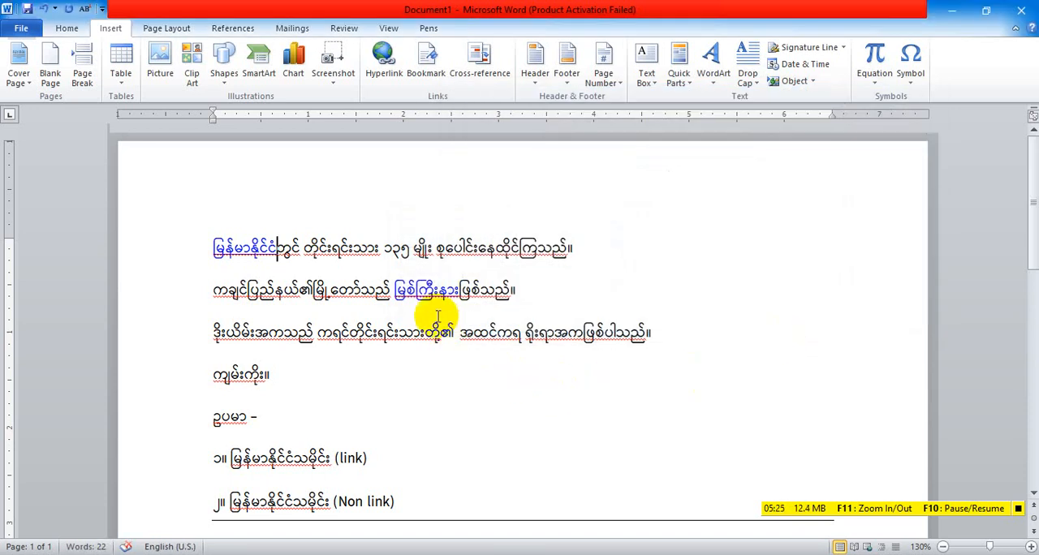
mouse_move(427, 300)
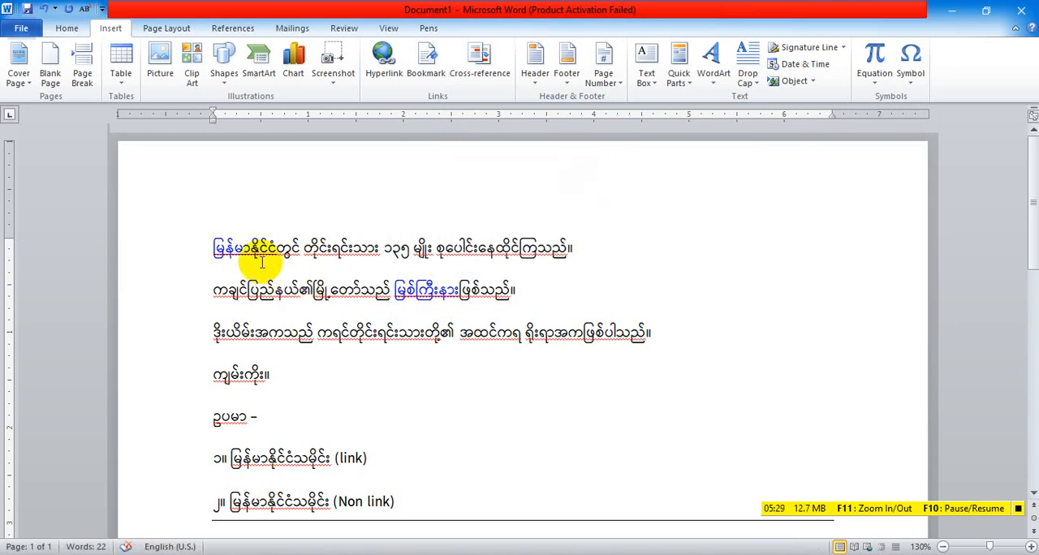
mouse_move(248, 248)
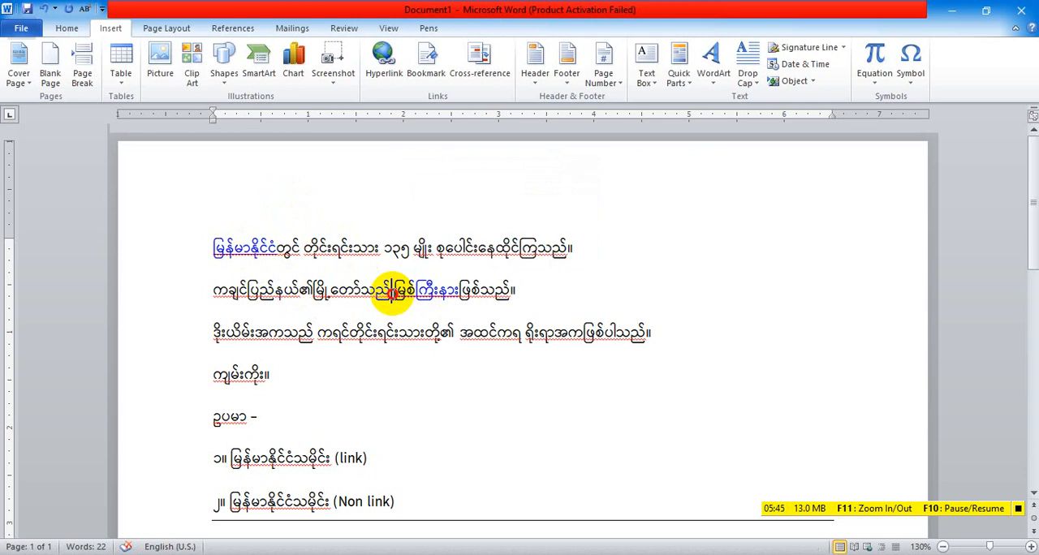
Give the မြစ်ကြီးနား hyperlink in the second line the ScreenTip "read more"
triple_click(439, 294)
left_click(439, 294)
left_click_drag(393, 293, 457, 293)
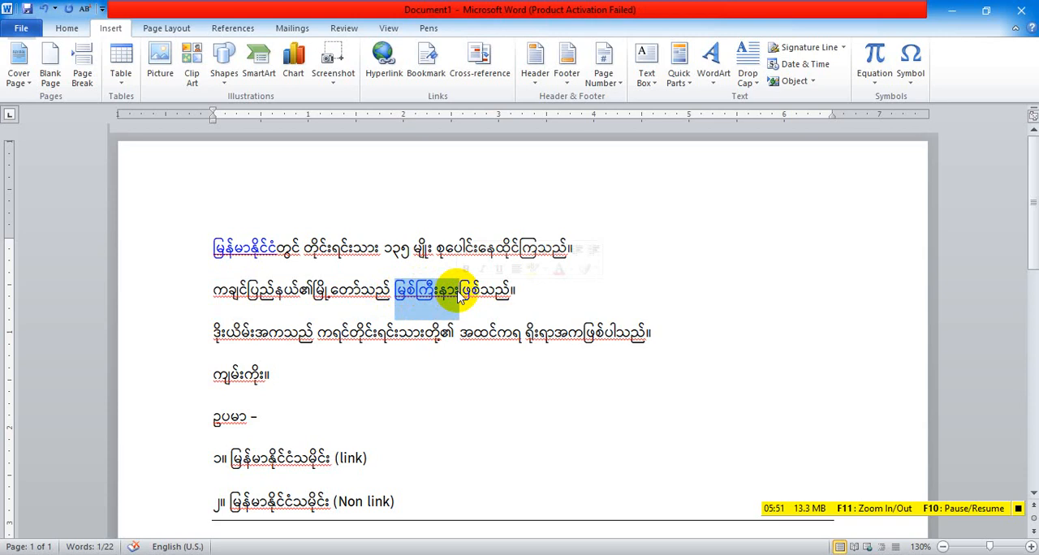
left_click(384, 55)
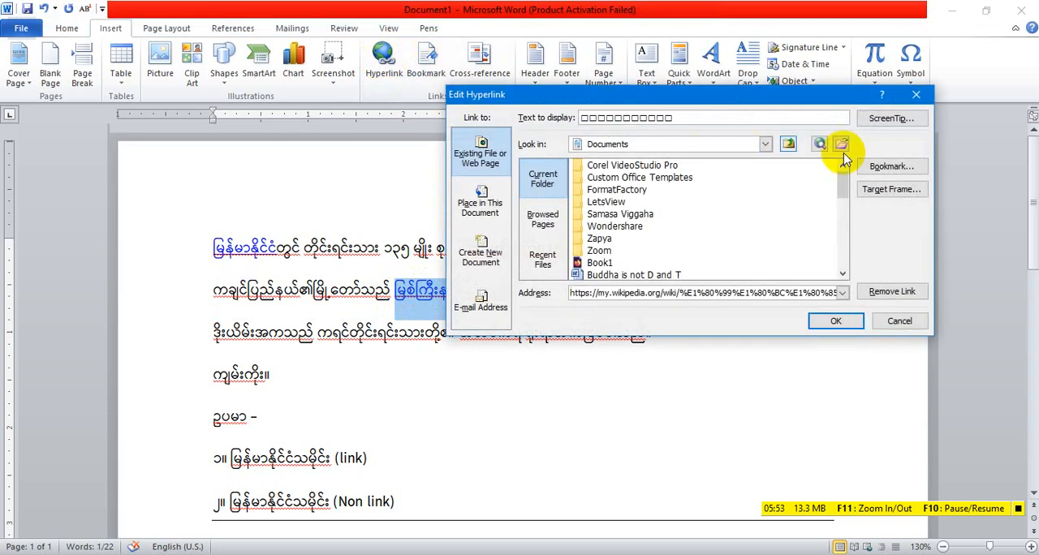
left_click(893, 119)
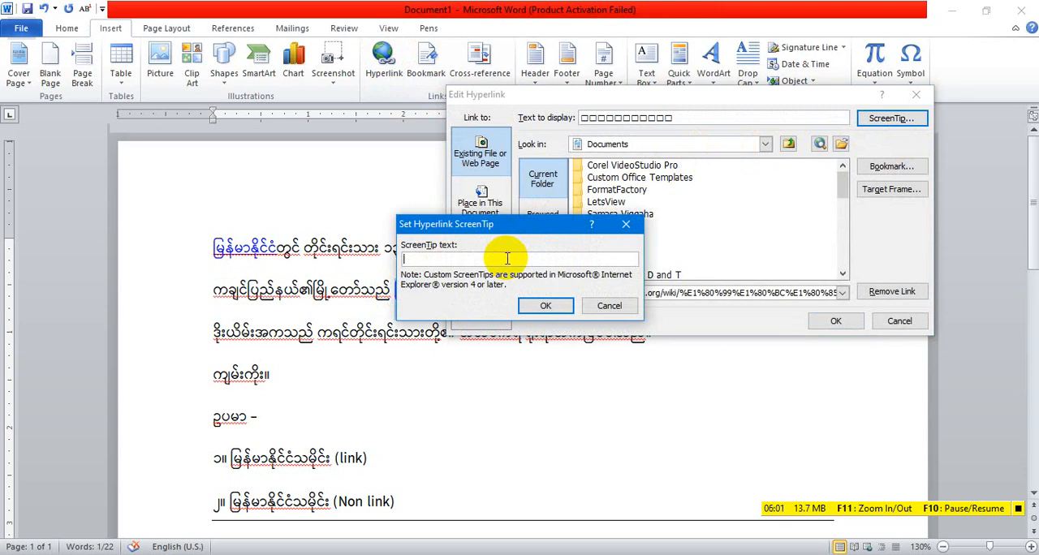
type("read more")
left_click(544, 305)
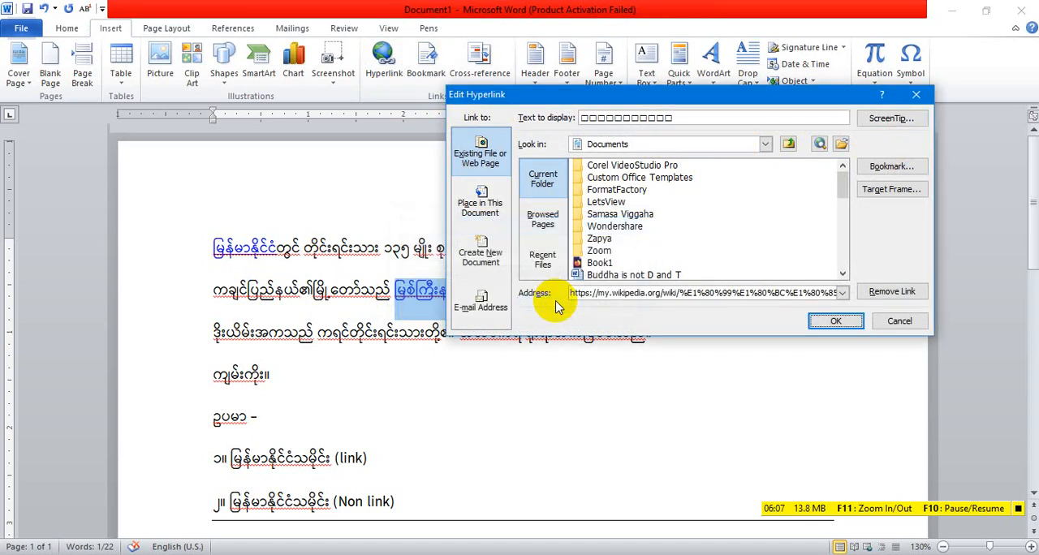
left_click(836, 321)
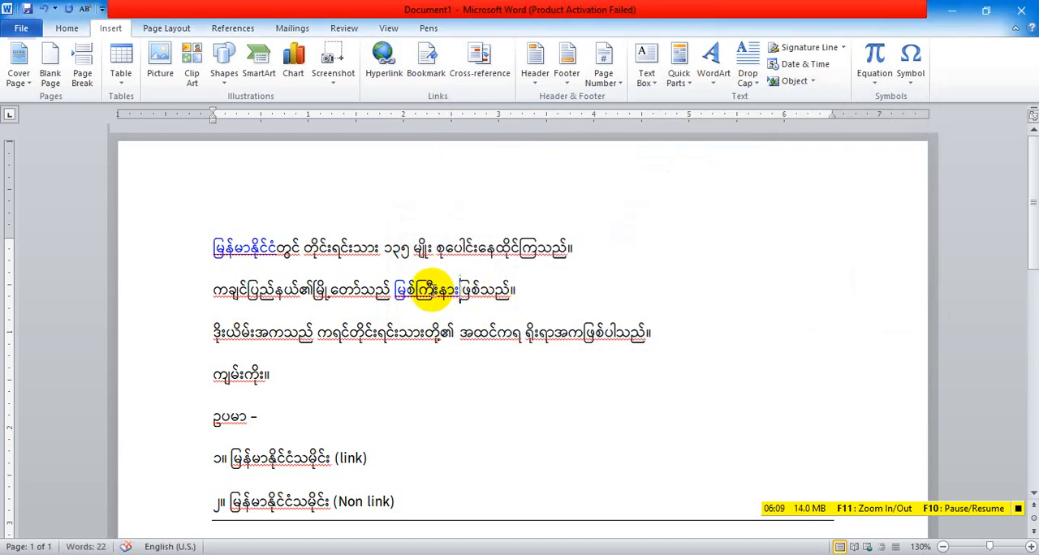
mouse_move(432, 290)
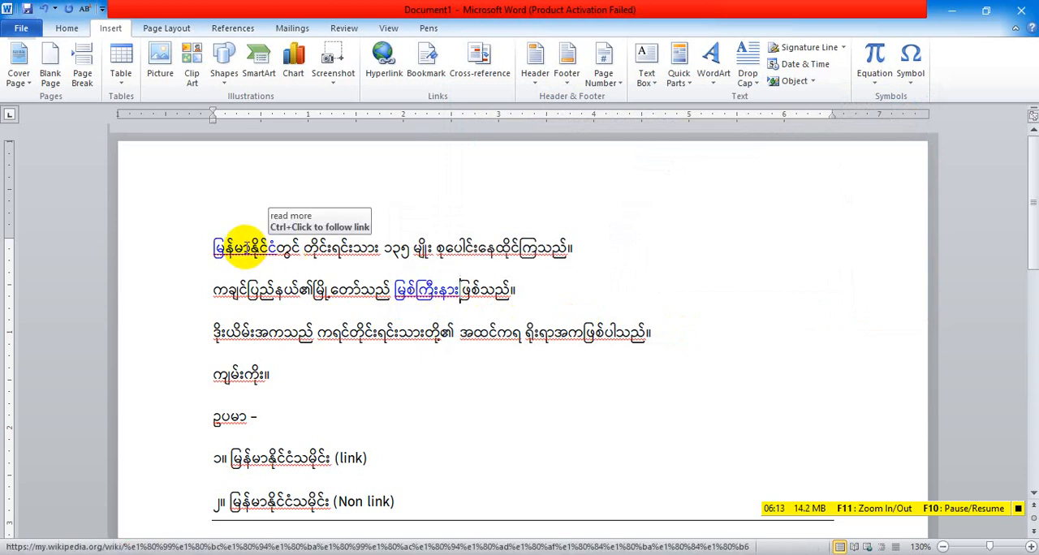
left_click(335, 377)
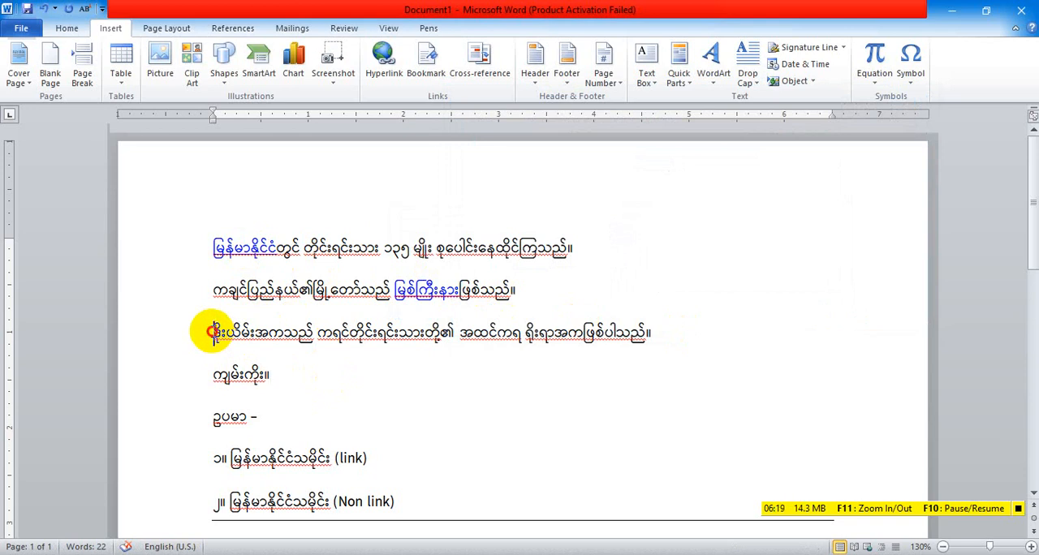
Switch to the browser and copy the web address of the Karen Don Dance video on YouTube
left_click_drag(213, 332, 282, 340)
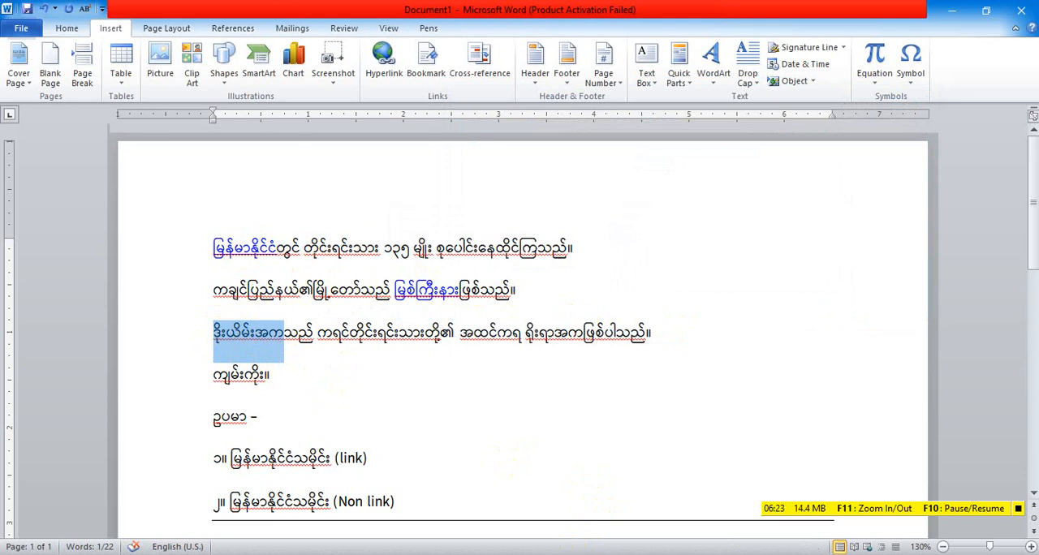
left_click(544, 500)
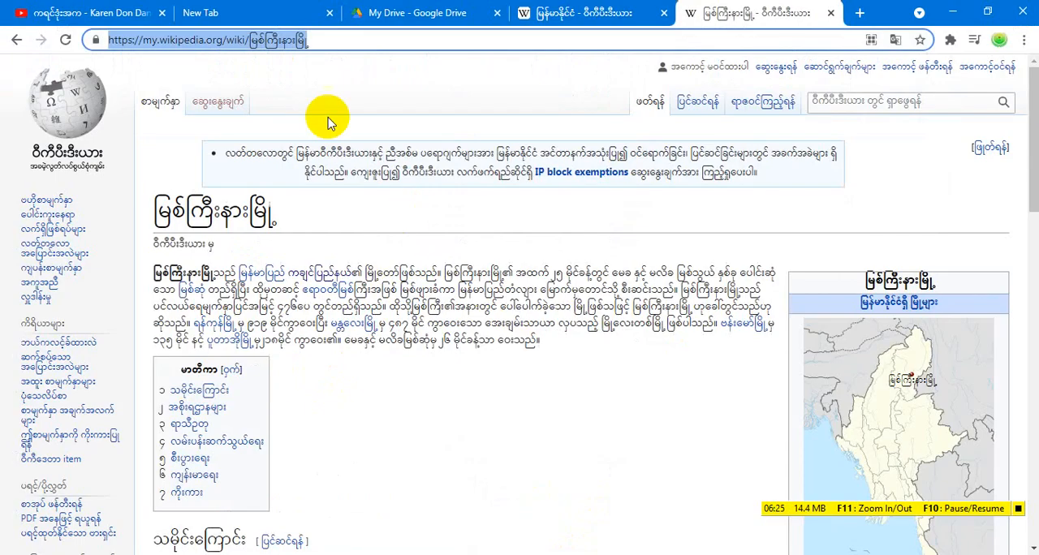
left_click(105, 13)
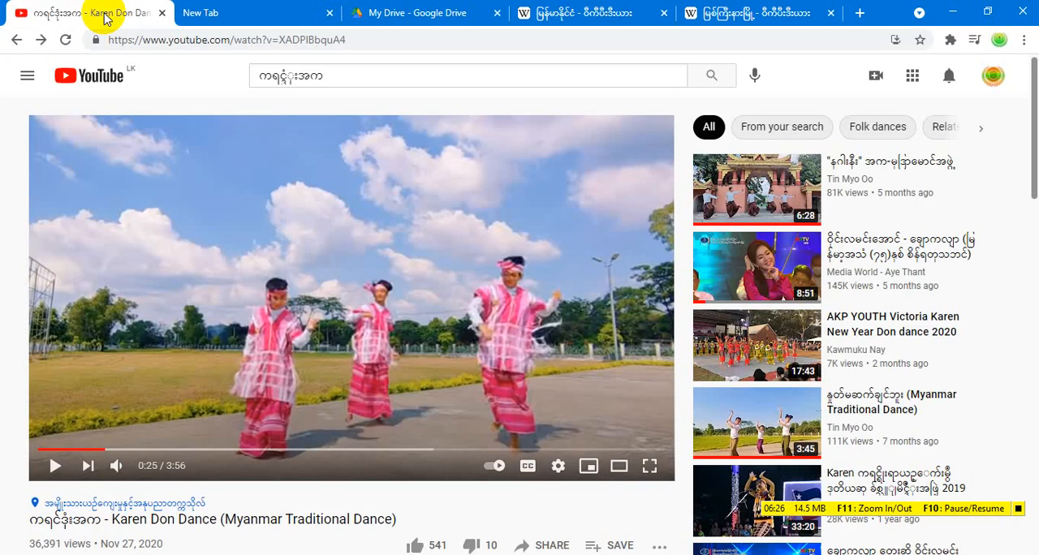
left_click(251, 260)
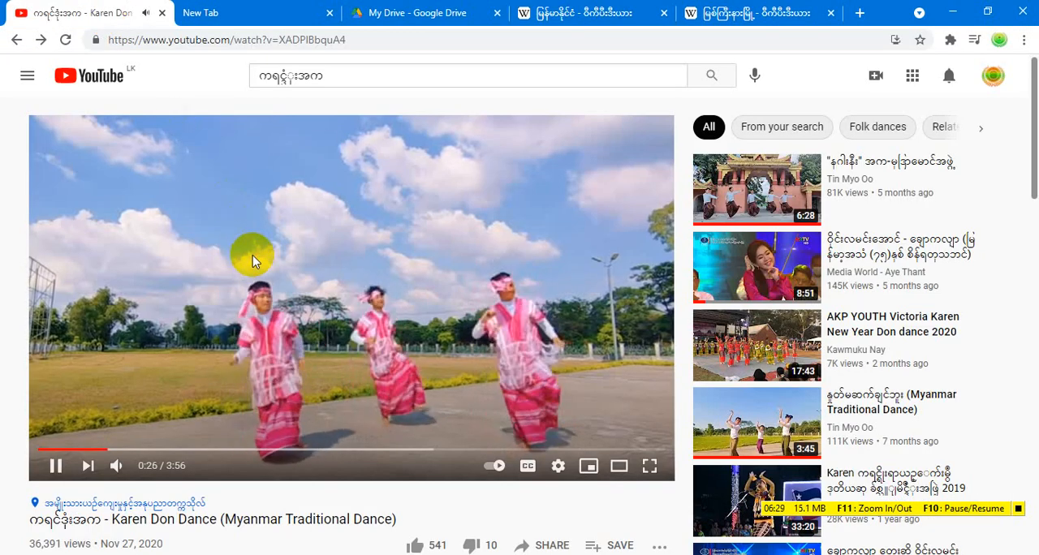
left_click(252, 260)
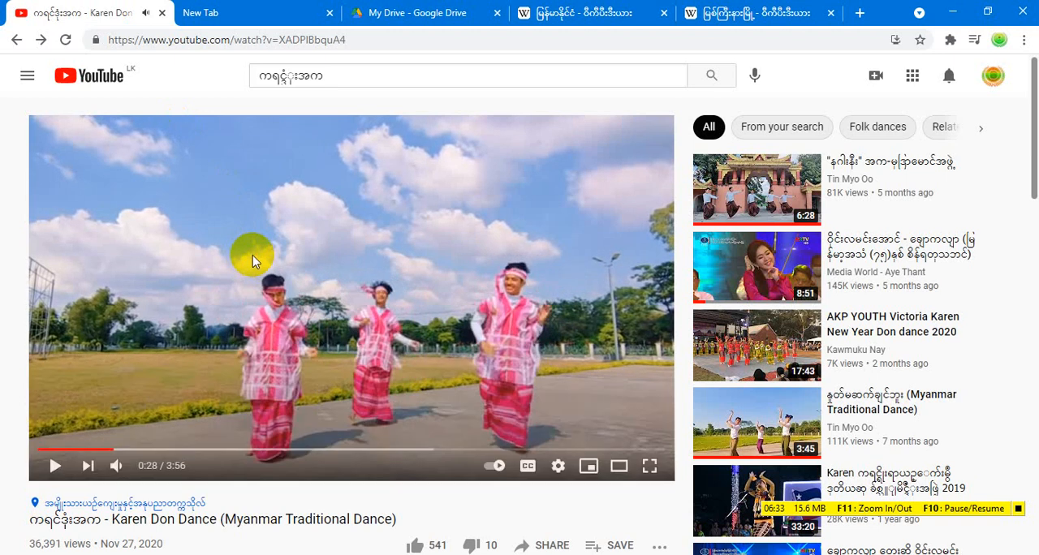
left_click(374, 41)
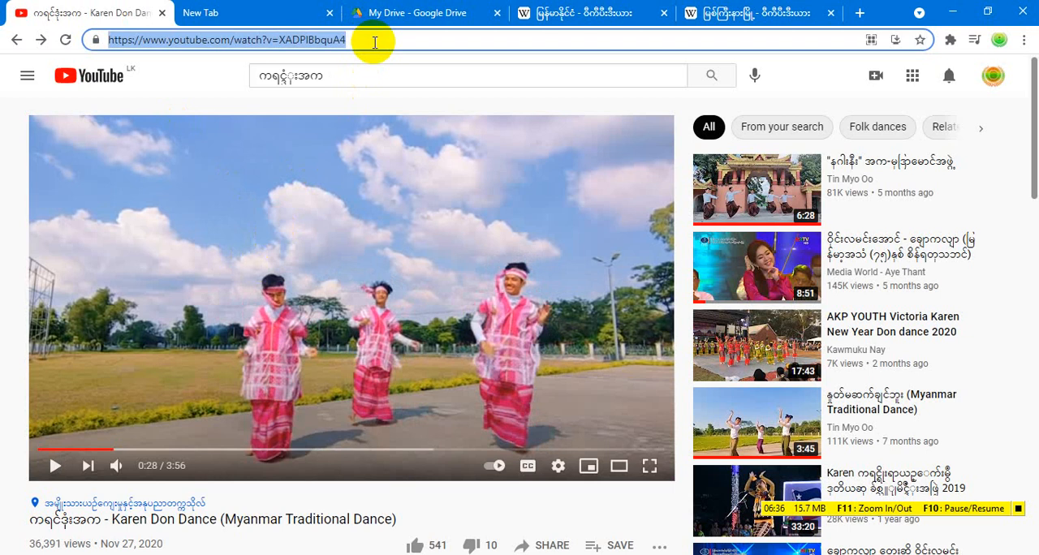
right_click(307, 45)
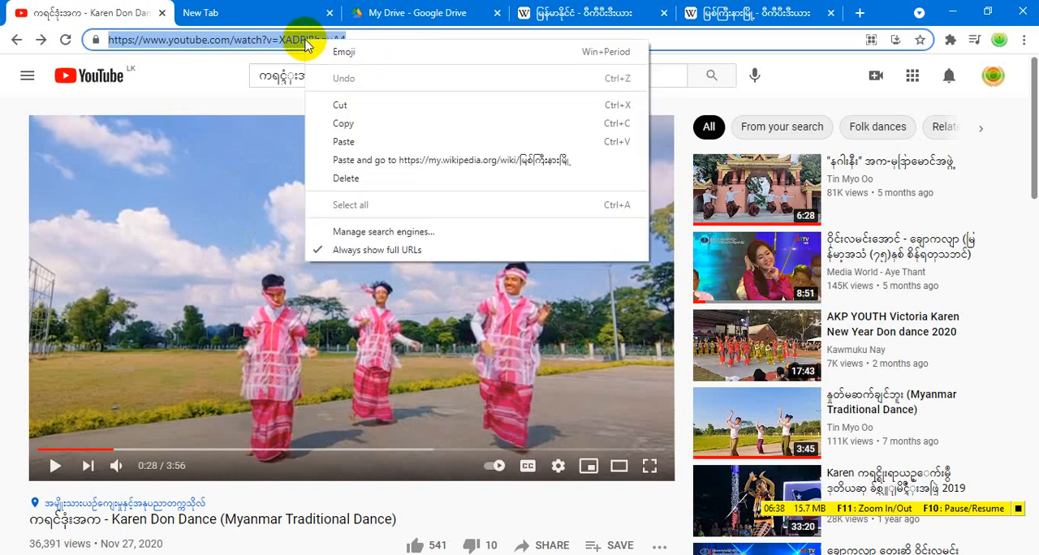
left_click(348, 121)
scroll(416, 349, "down", 1)
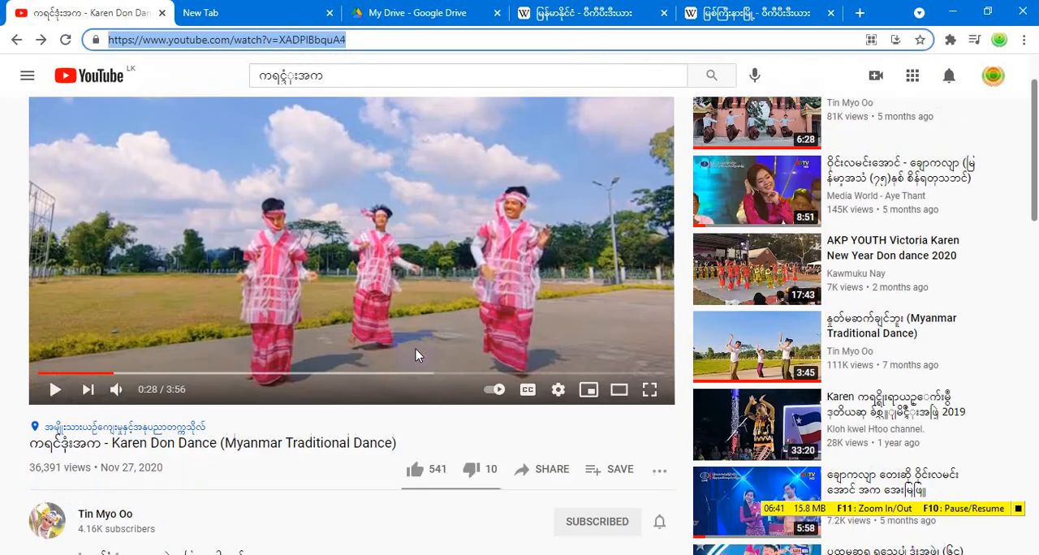
Switch back to Word and enter the copied YouTube address for a new hyperlink on ဒိုးယိမ်းအက in the third line
key("alt+Tab")
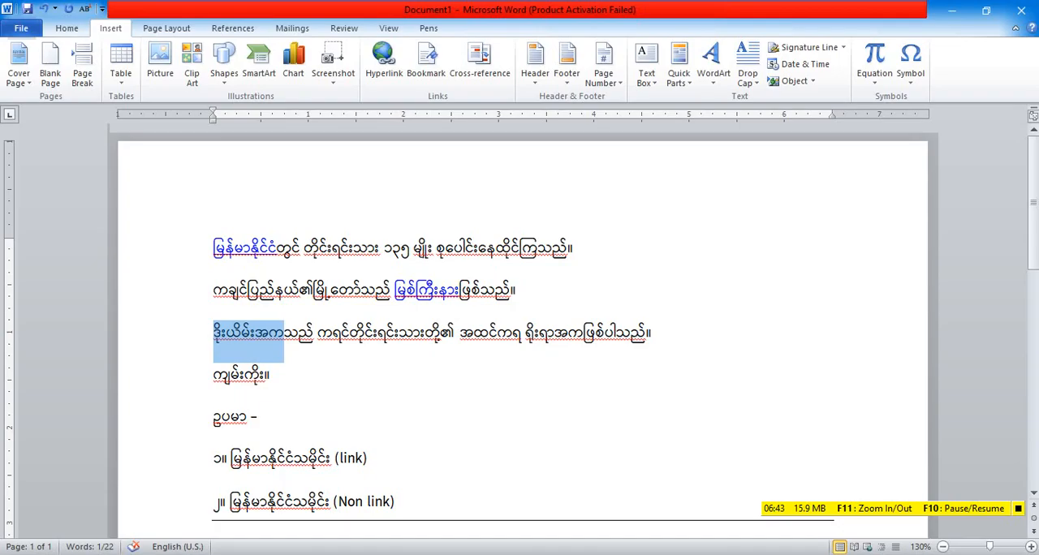
left_click(244, 333)
left_click_drag(213, 333, 282, 340)
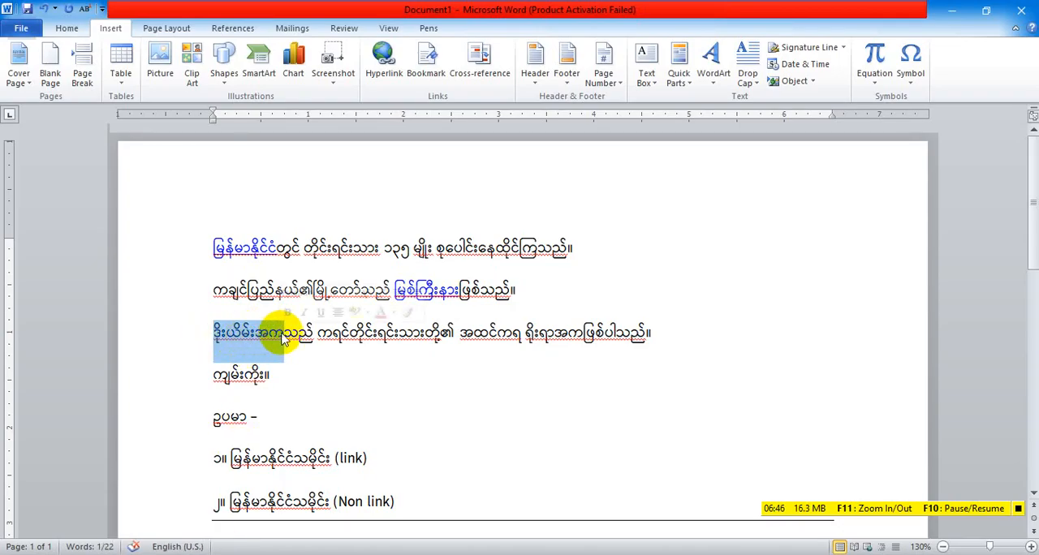
left_click(383, 65)
left_click(621, 291)
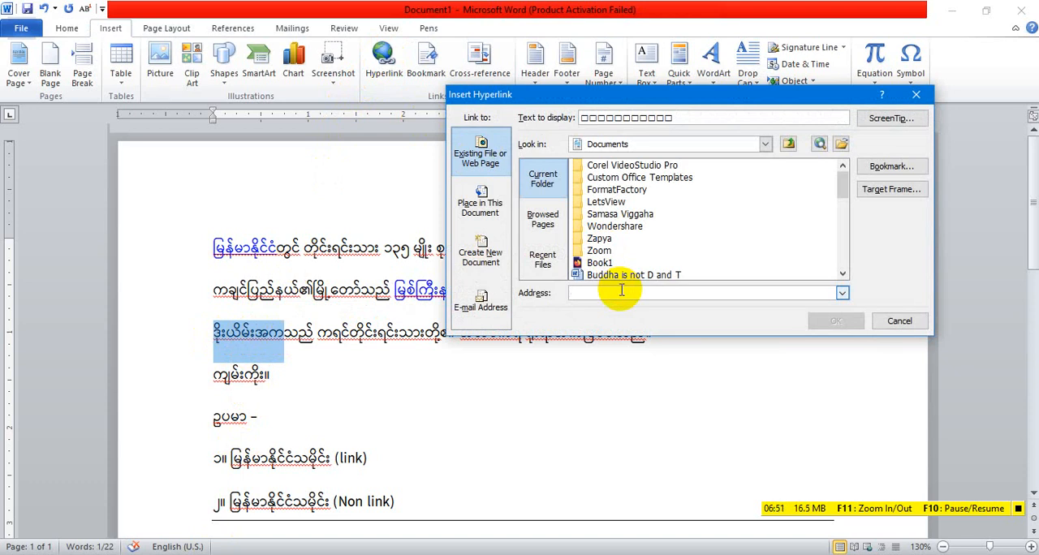
key("ctrl+v")
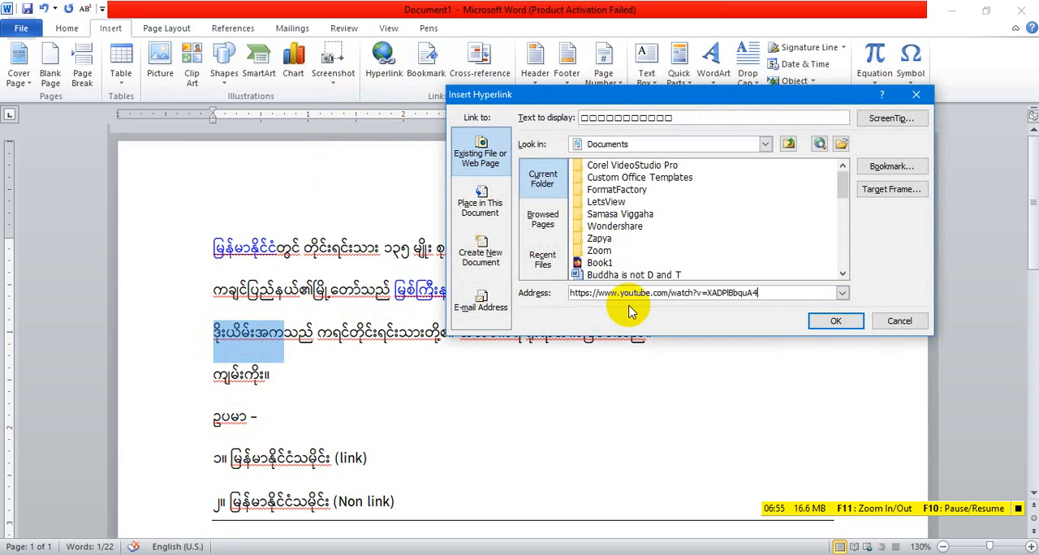
Set the new hyperlink's ScreenTip to "see on YT" and insert the link
left_click(892, 119)
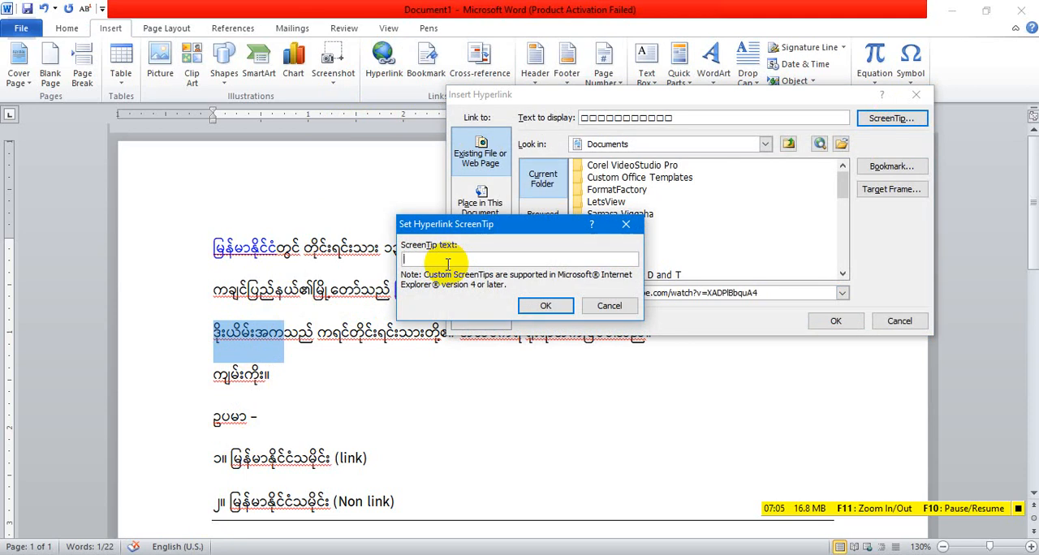
type("see on YT")
left_click(547, 306)
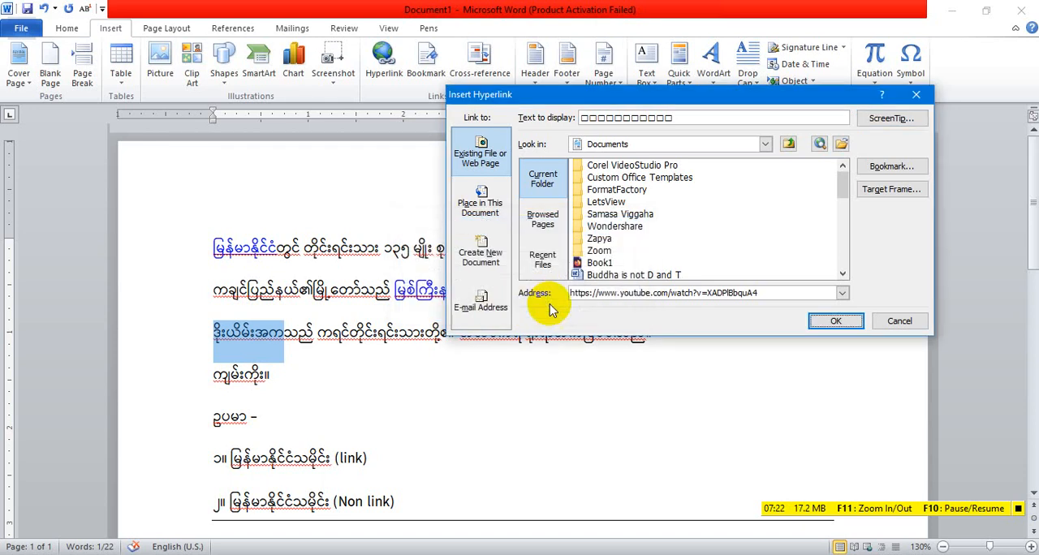
left_click(836, 322)
mouse_move(247, 333)
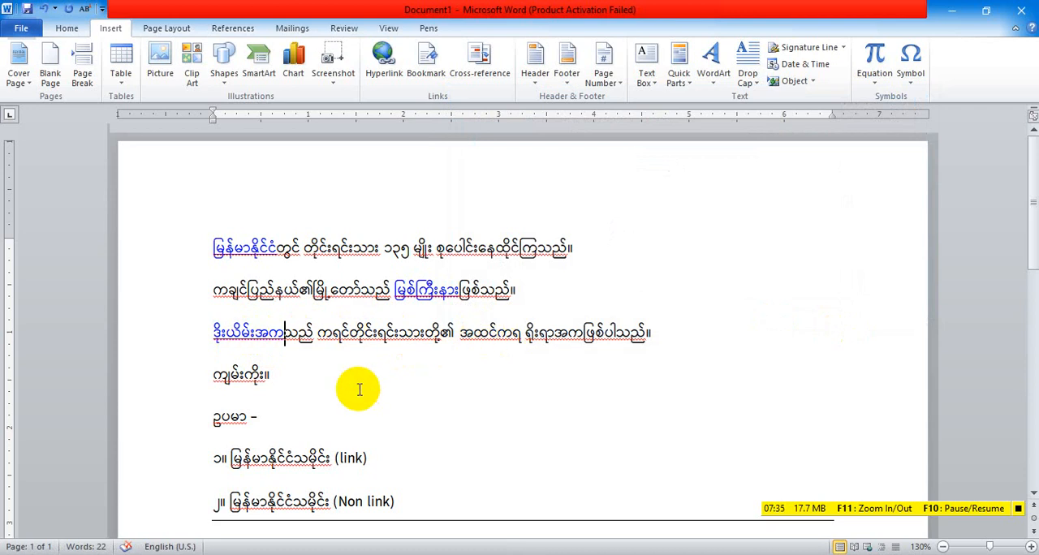
Highlight the two မြန်မာနိုင်ငံသမိုင်း example entries in turn, first the (link) one and then the (Non link) one, to compare them
scroll(359, 390, "down", 2)
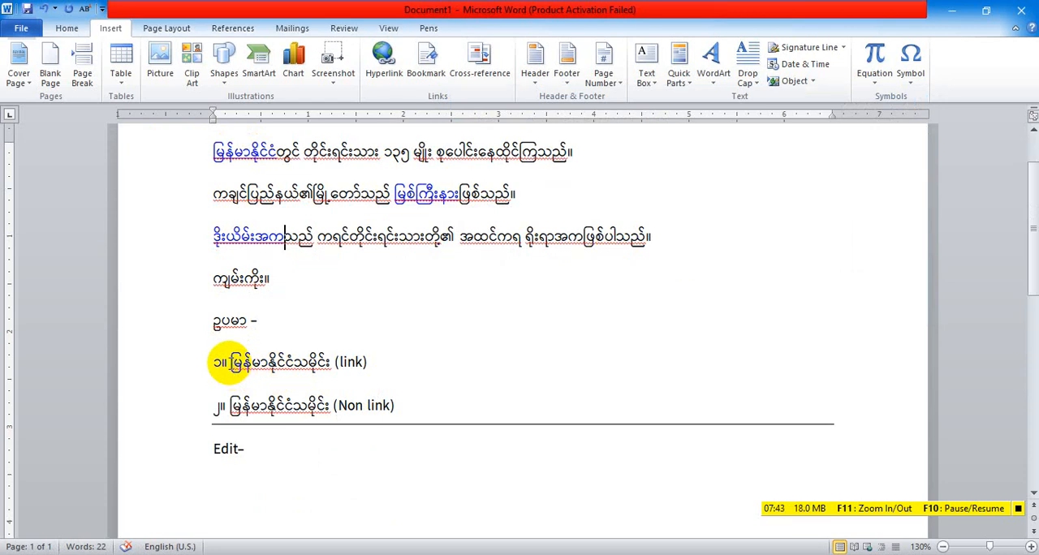
left_click_drag(227, 365, 329, 363)
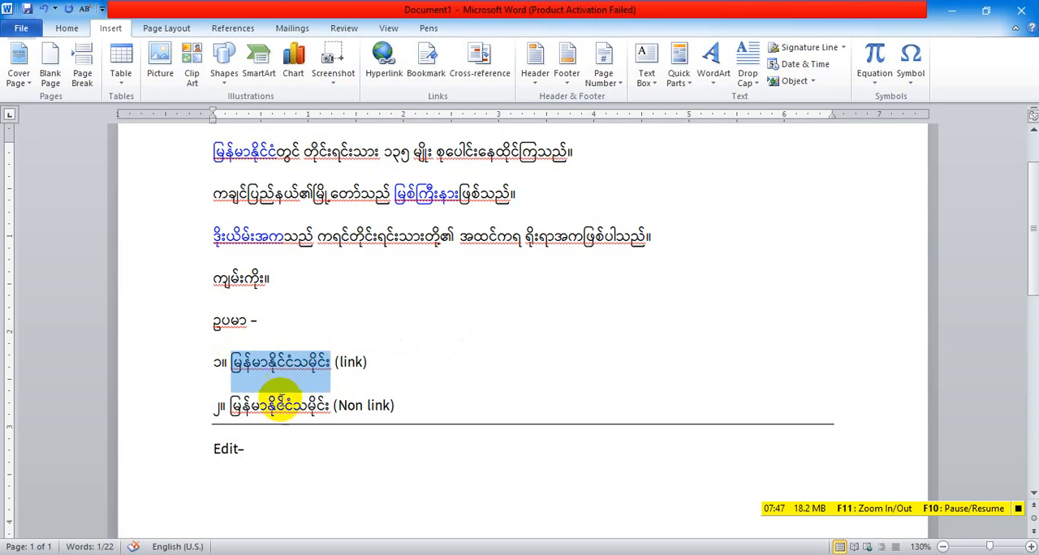
left_click(231, 403)
left_click_drag(229, 404, 331, 408)
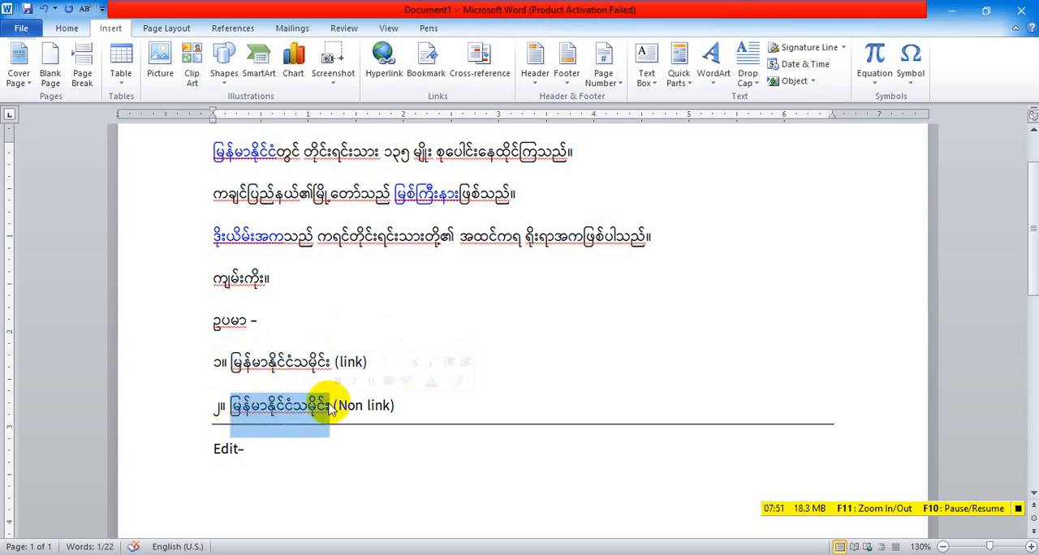
left_click(330, 407)
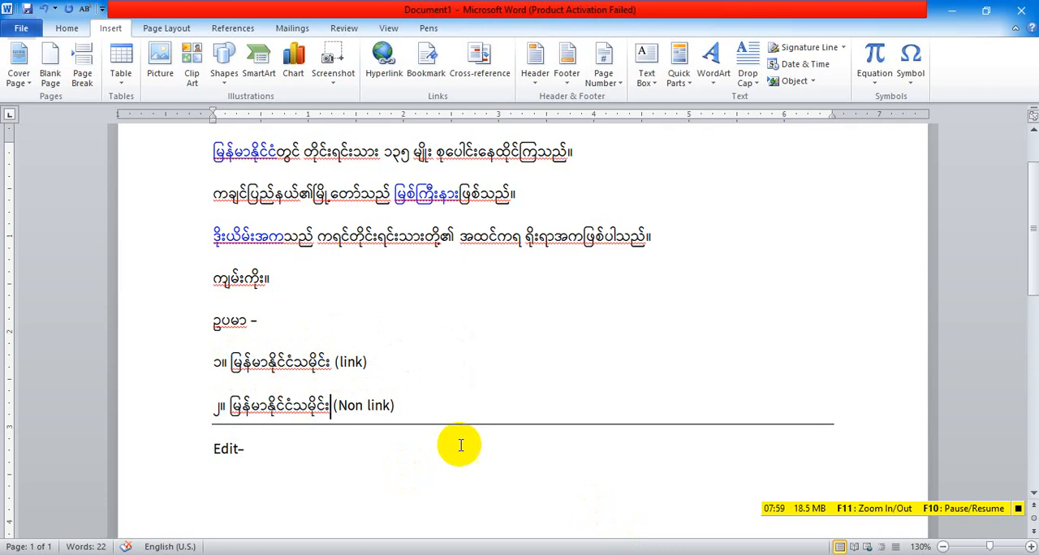
Switch to Chrome and close the two Wikipedia pages about မြစ်ကြီးနားမြို့ and မြန်မာနိုင်ငံ
mouse_move(542, 554)
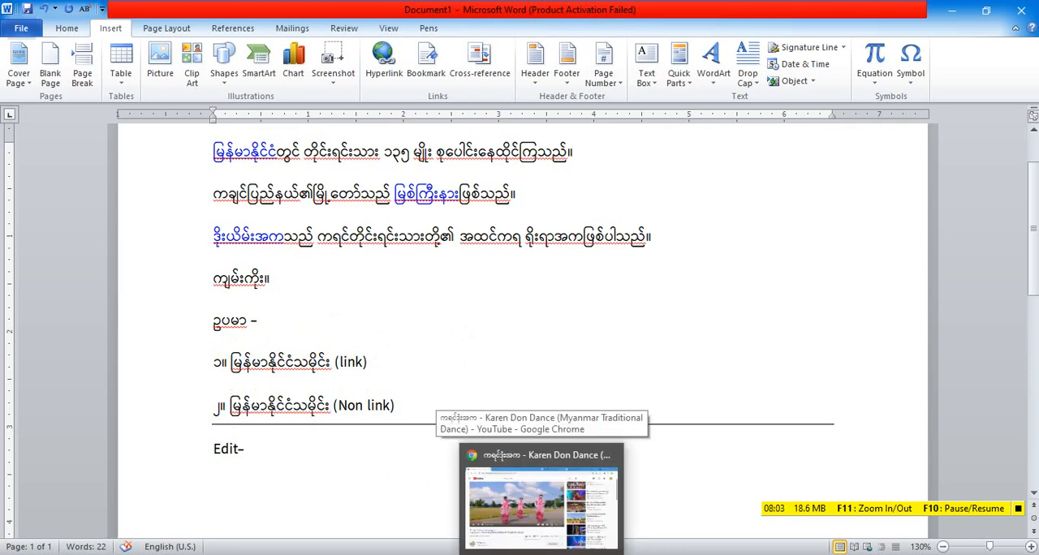
left_click(542, 554)
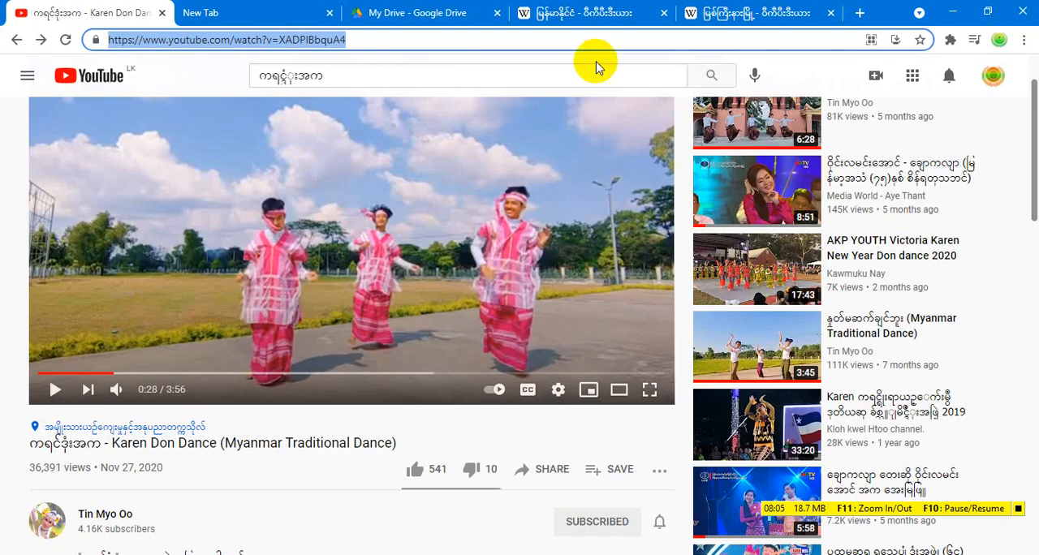
left_click(757, 15)
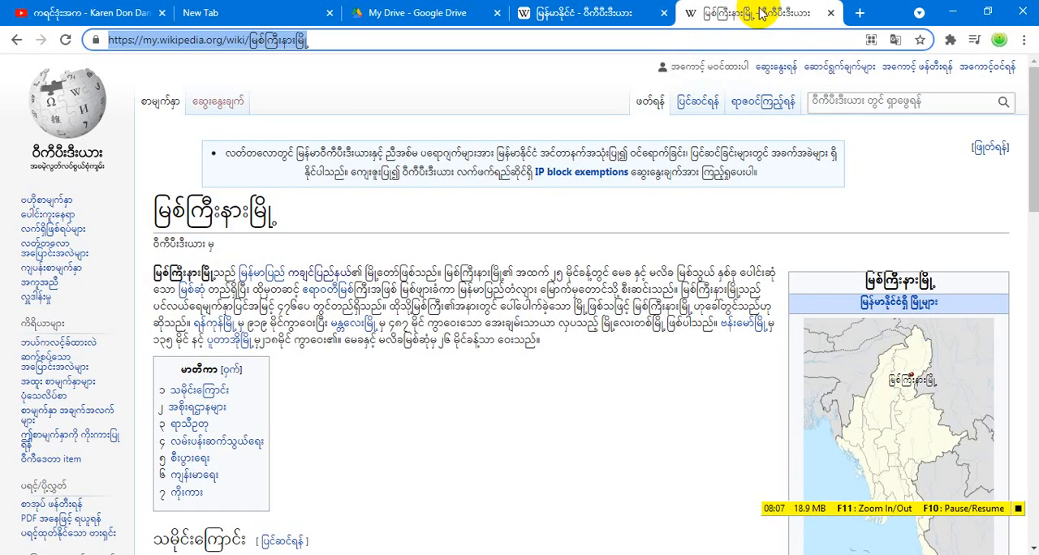
left_click(831, 14)
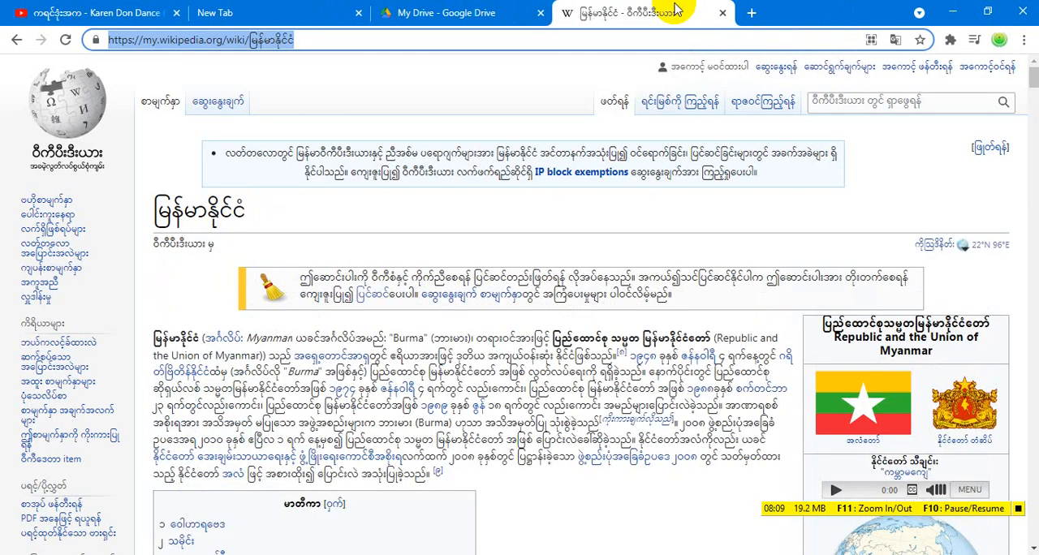
left_click(723, 14)
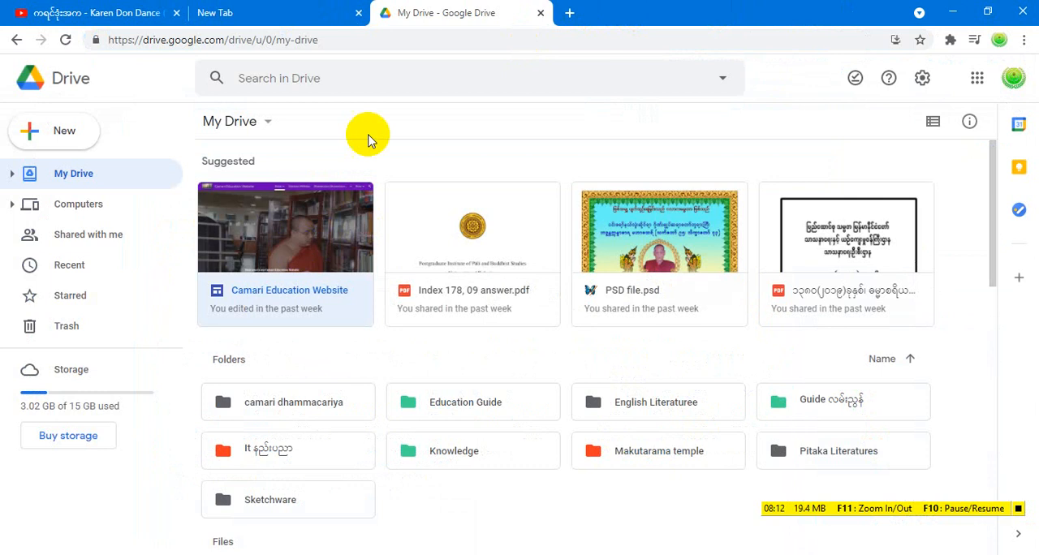
Open the Camari Education Website in a new browser tab and go to its Dhammacariya Books page
left_click(570, 12)
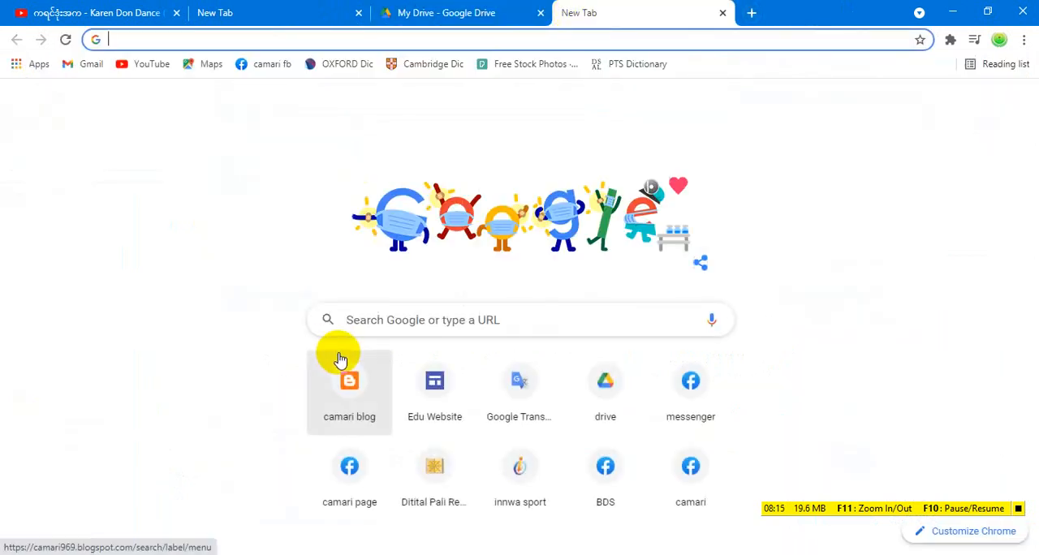
left_click(437, 394)
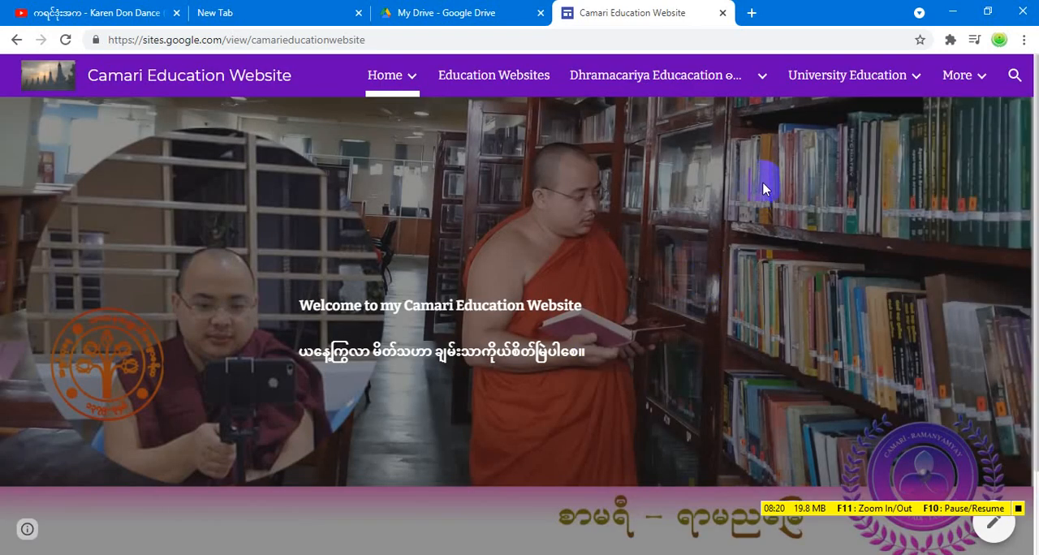
left_click(959, 74)
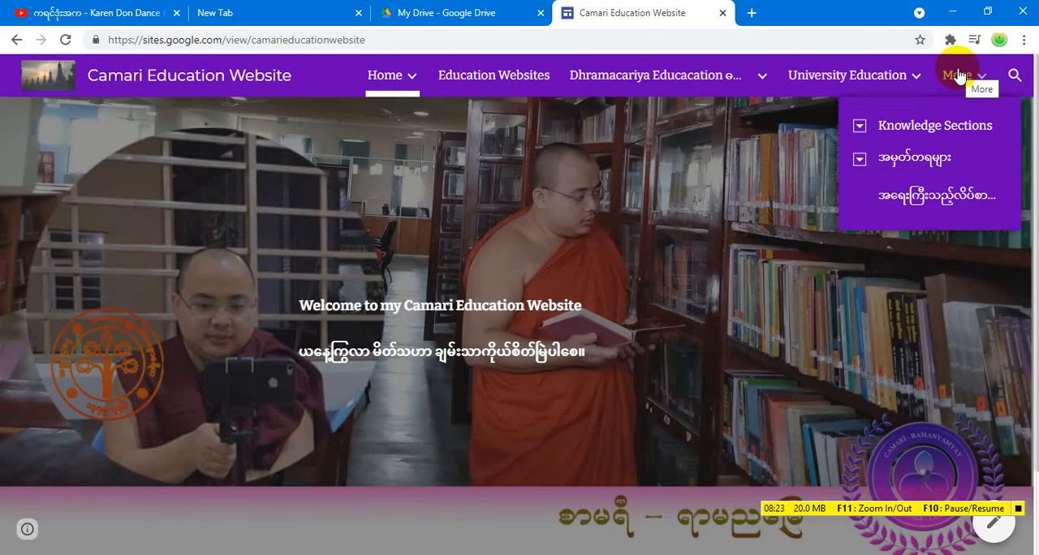
mouse_move(916, 75)
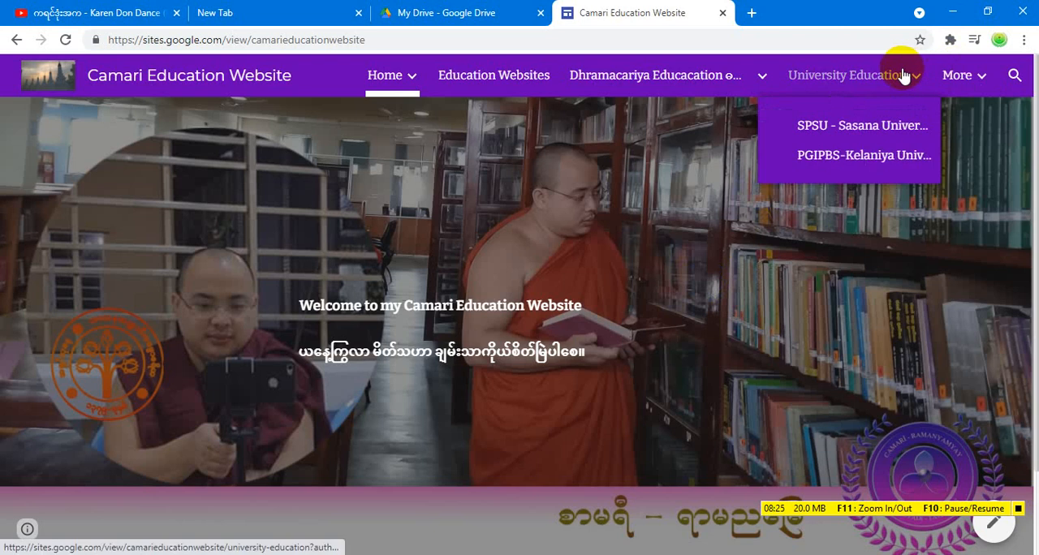
mouse_move(760, 81)
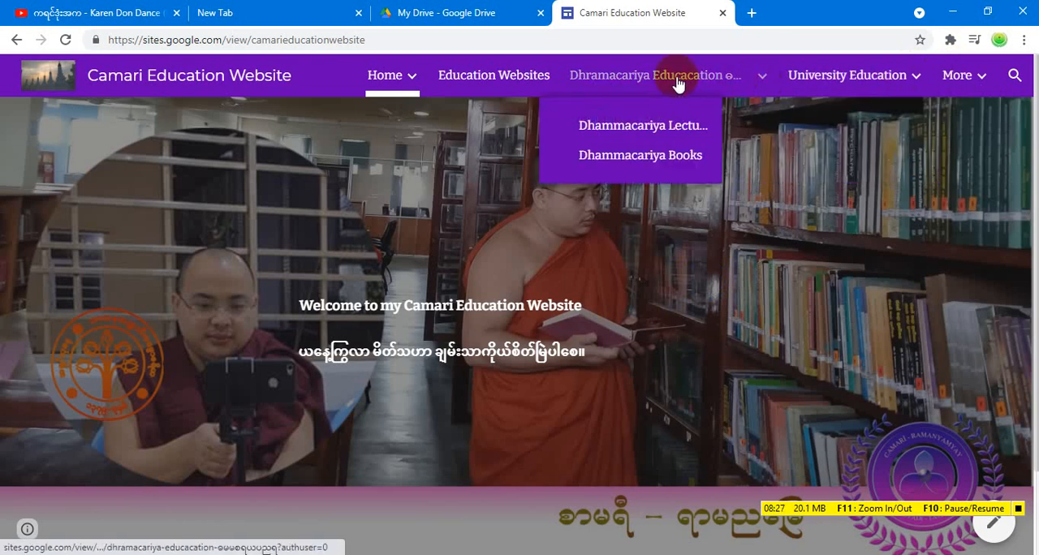
left_click(661, 162)
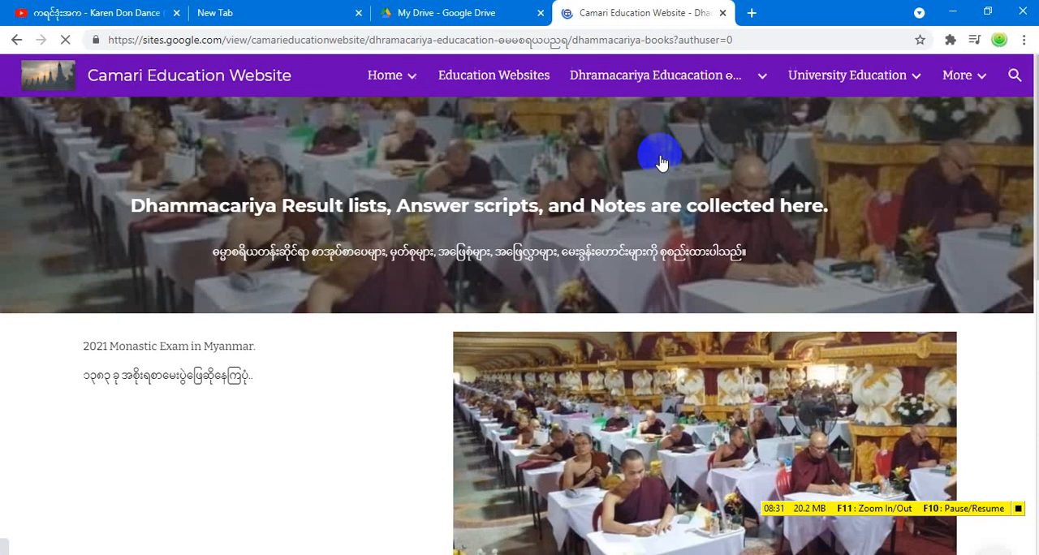
Open the ၁၃၄၄-1983 file from the Dhammacariya Result Collections list
scroll(632, 308, "down", 2)
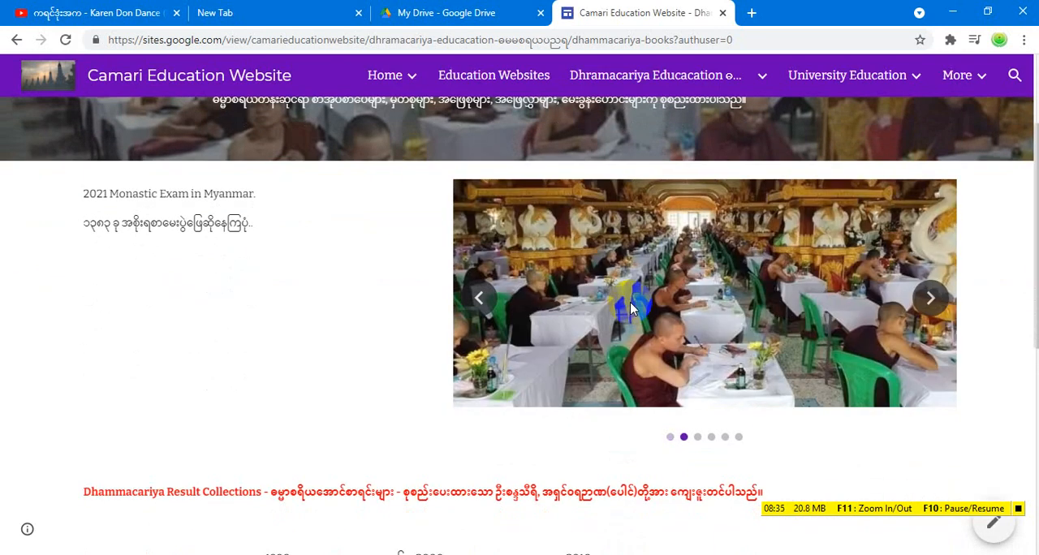
scroll(583, 386, "down", 1)
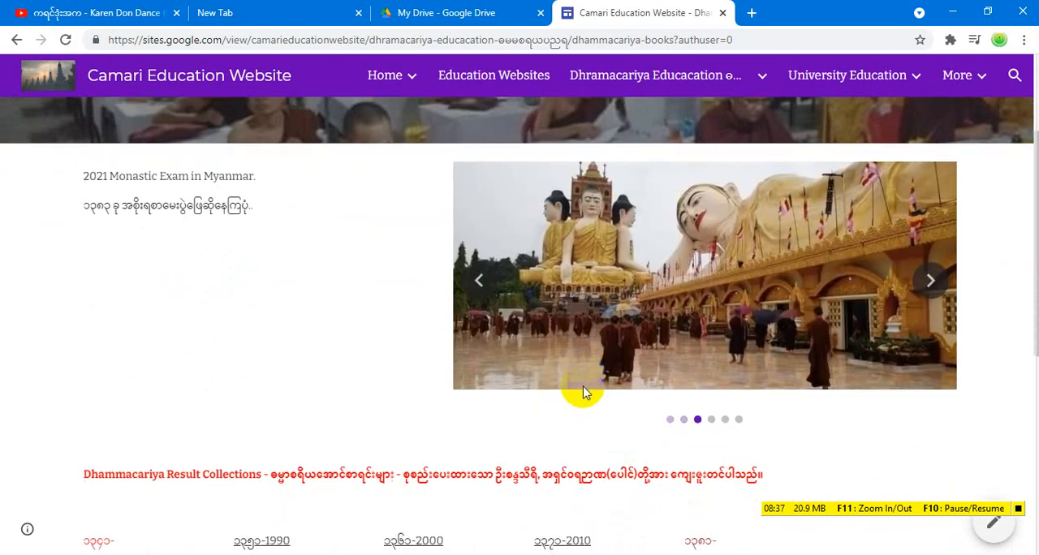
scroll(583, 387, "down", 6)
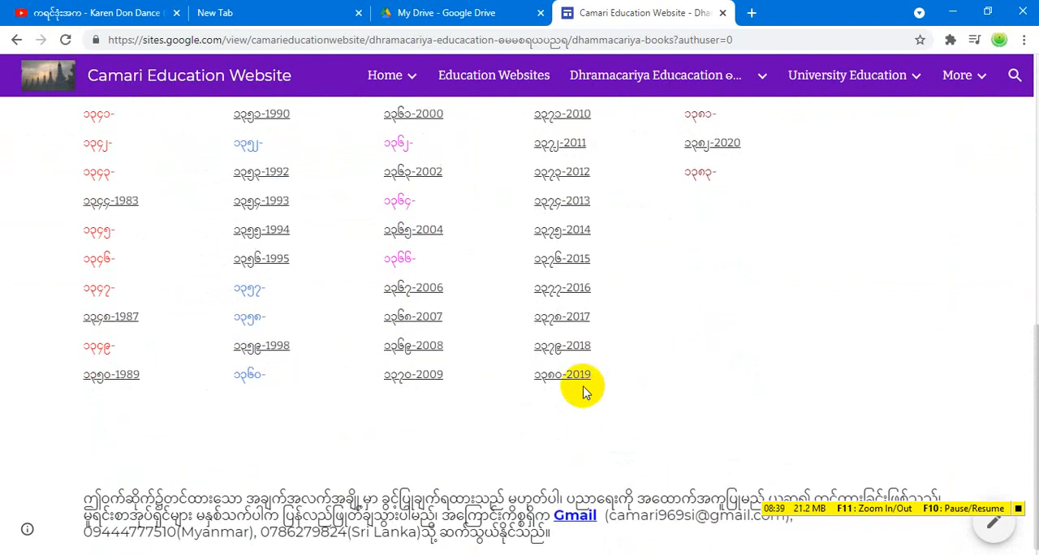
scroll(583, 390, "up", 2)
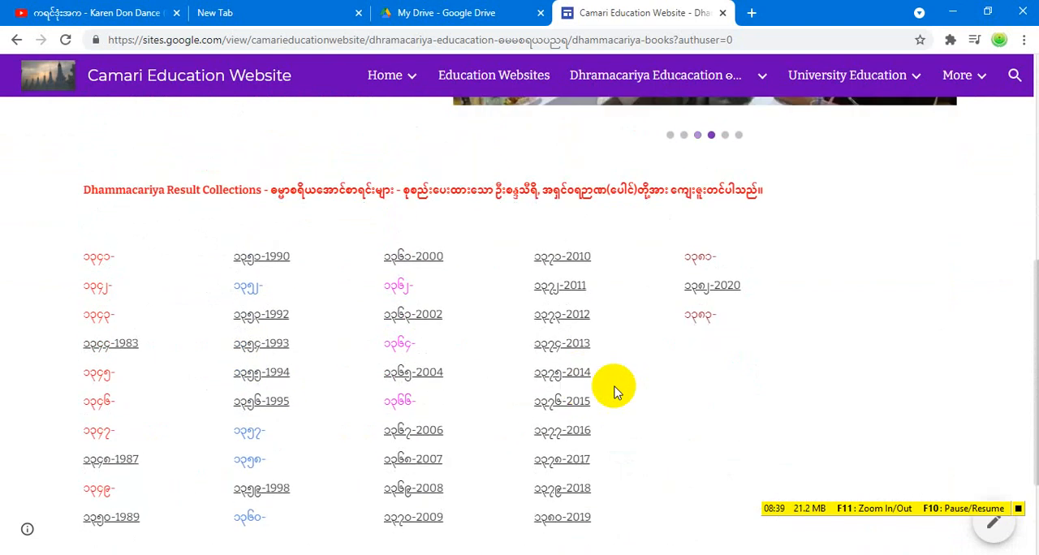
left_click(114, 347)
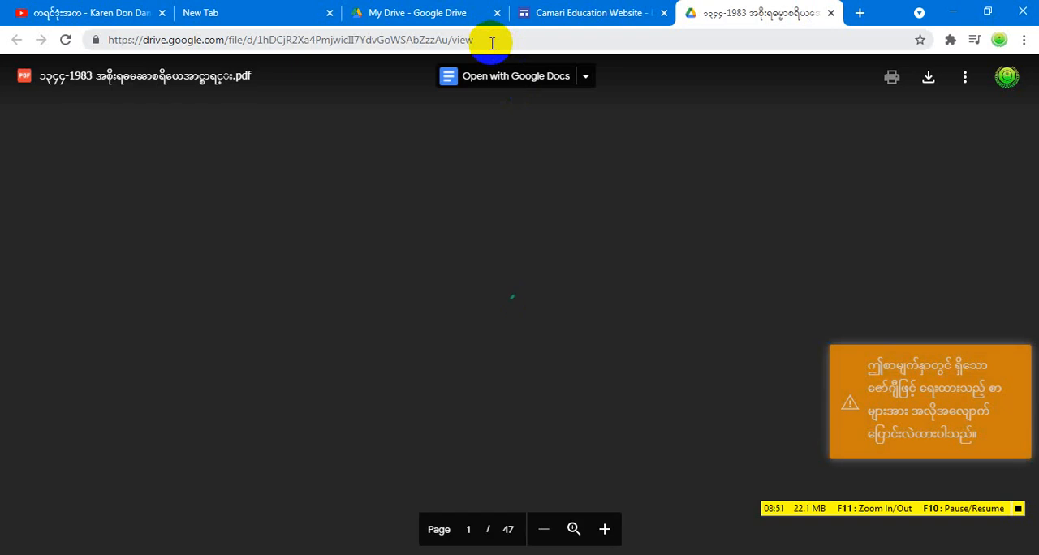
Copy the Google Drive web address of the opened 1983 PDF and close its tab
left_click(493, 43)
key("ctrl+c")
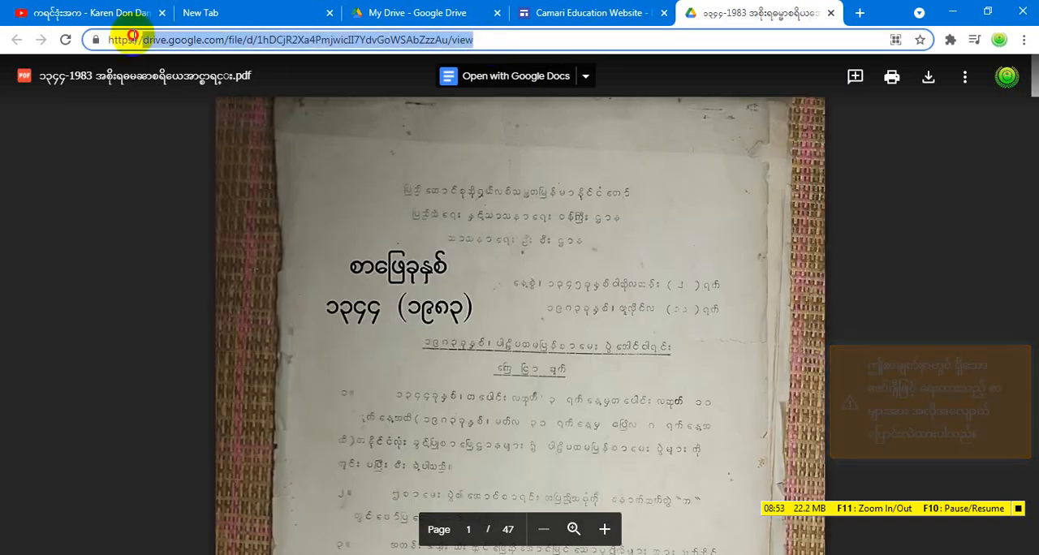
right_click(139, 41)
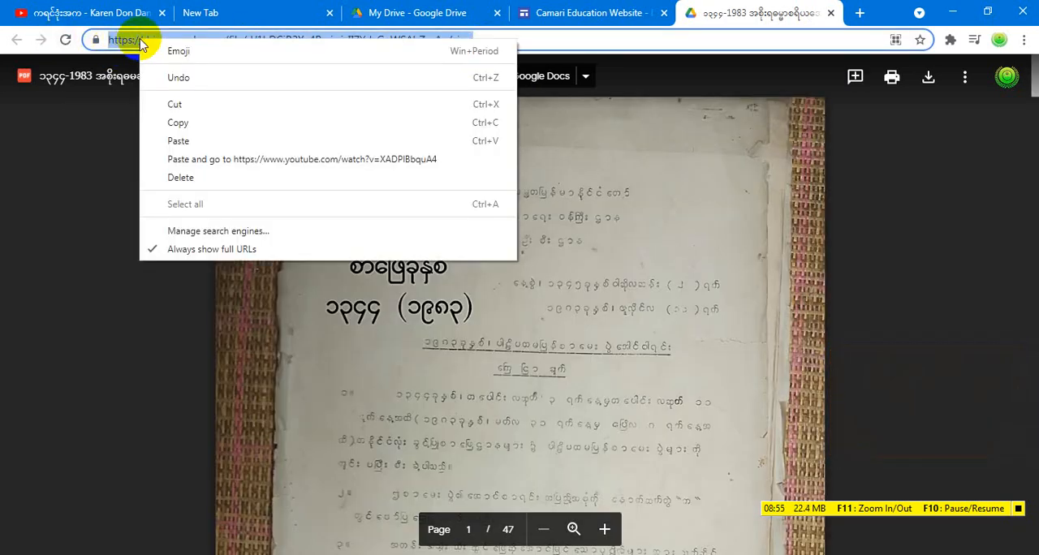
left_click(201, 125)
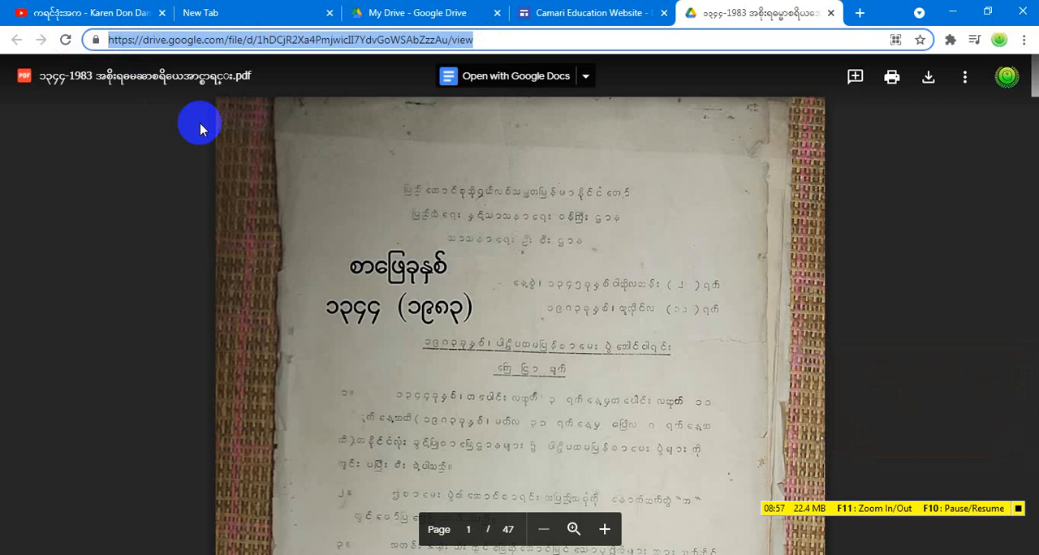
left_click(830, 13)
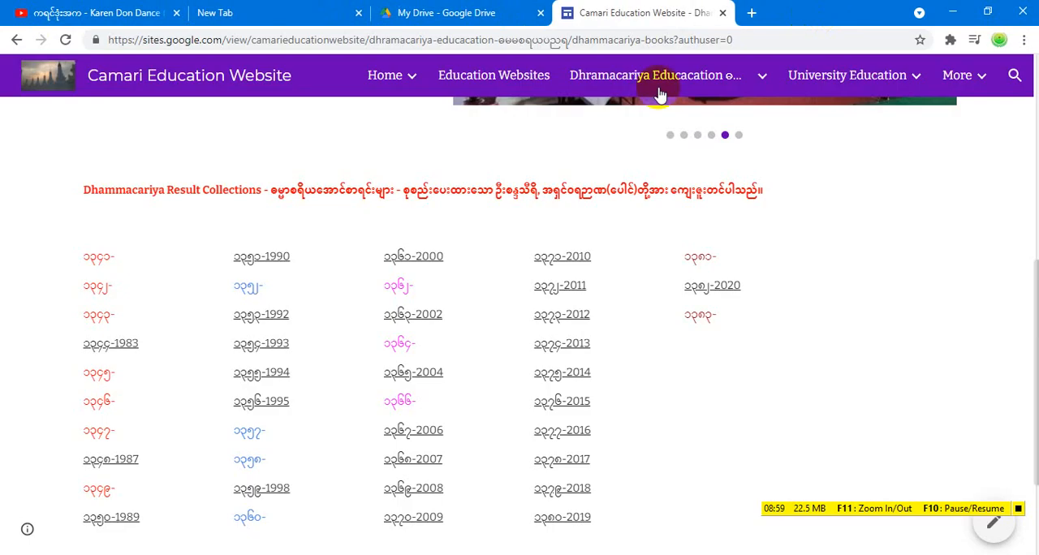
Switch back to Word, enter the copied Drive address for a new hyperlink on ၁။ မြန်မာနိုင်ငံသမိုင်း, and open its ScreenTip text for editing
left_click(218, 554)
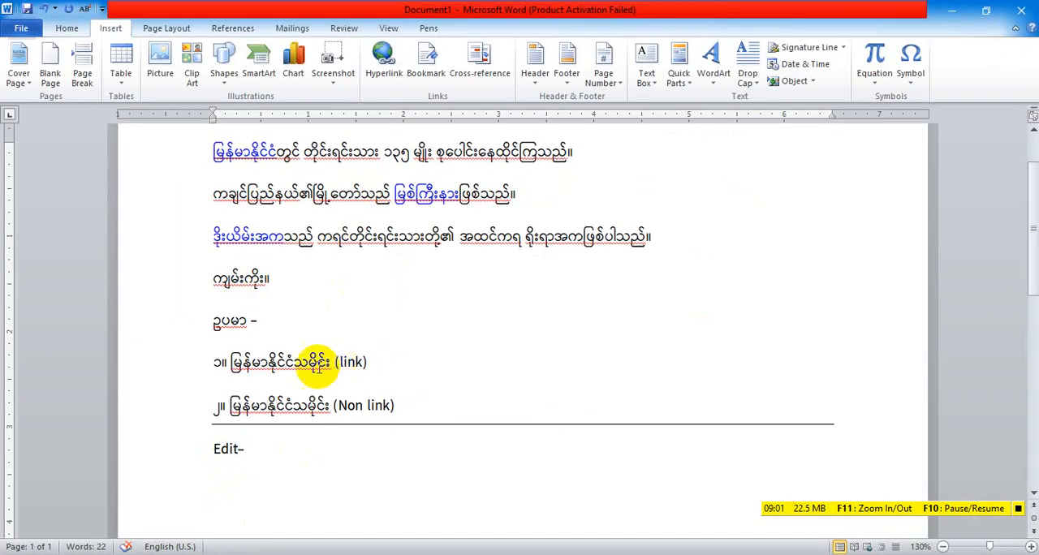
left_click_drag(229, 363, 325, 367)
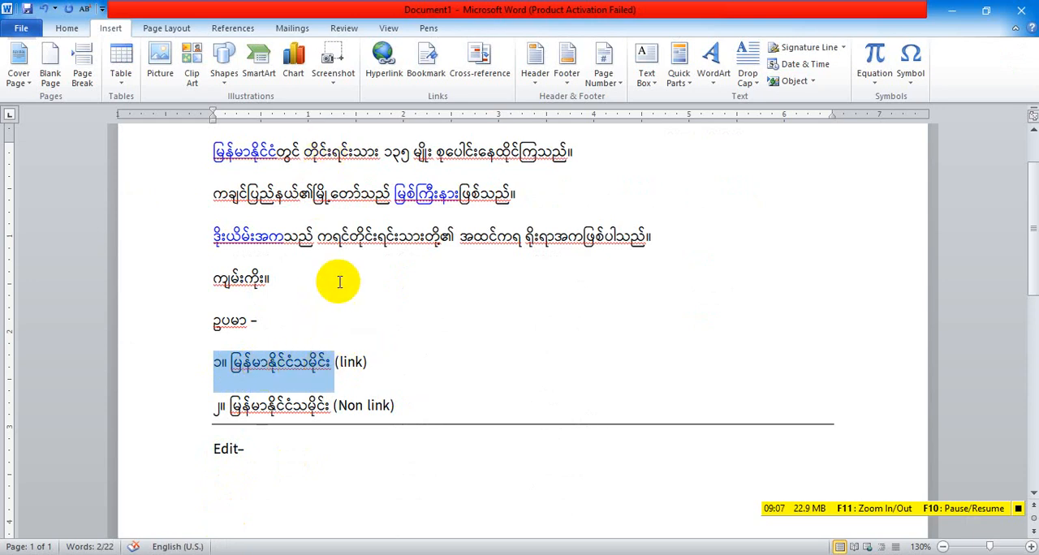
left_click(385, 59)
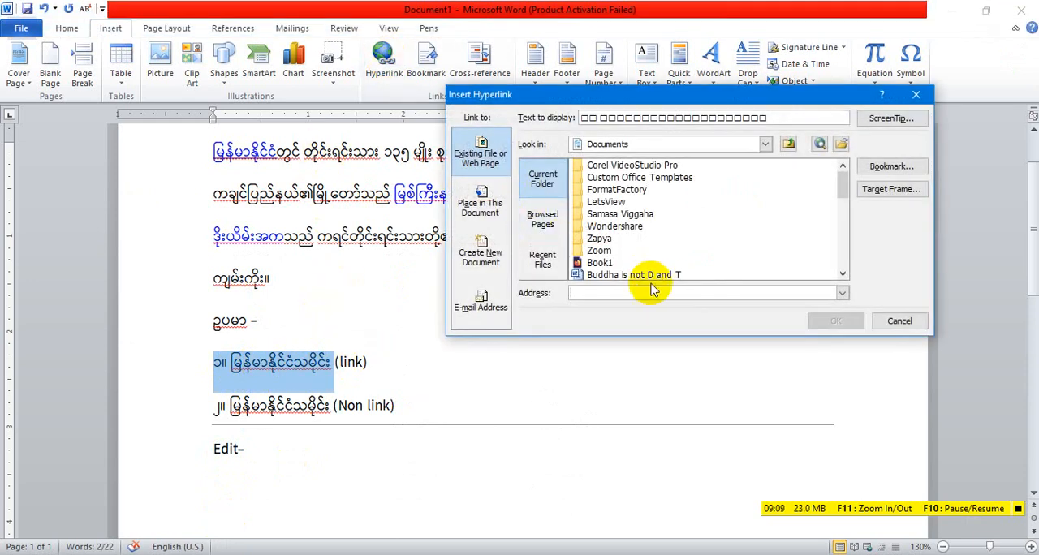
left_click(602, 294)
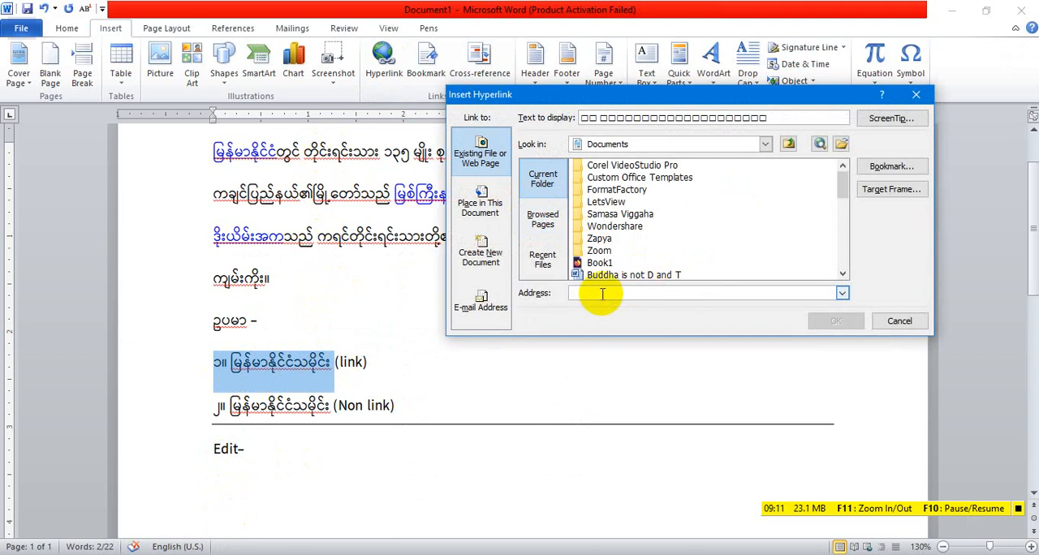
key("ctrl+v")
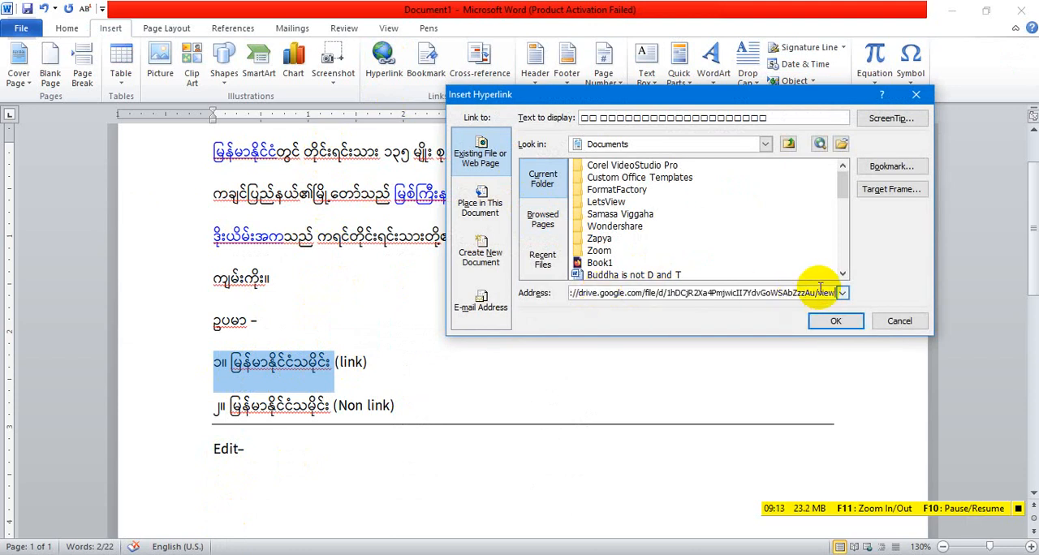
left_click(891, 119)
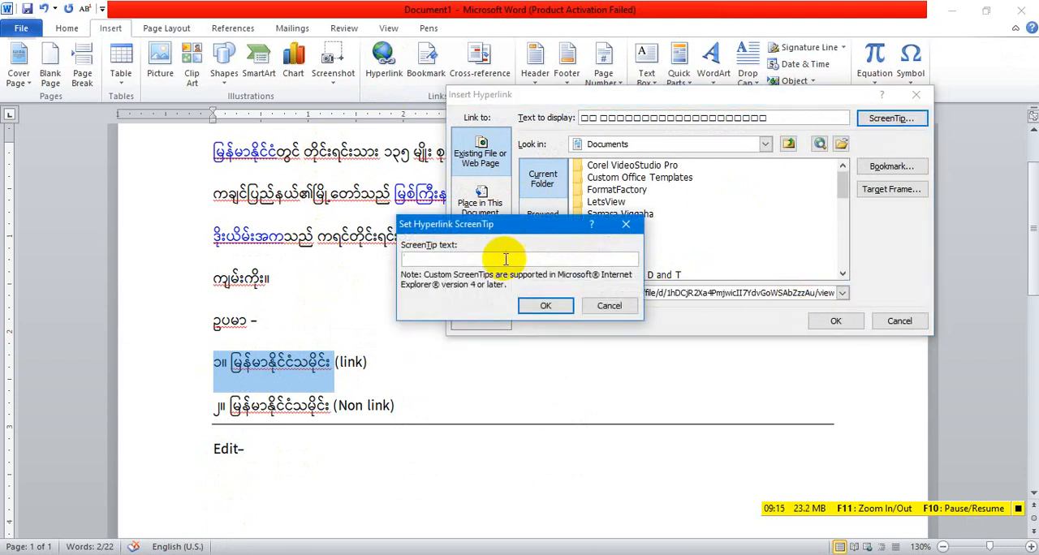
type("rea")
type("d")
key("BackSpace")
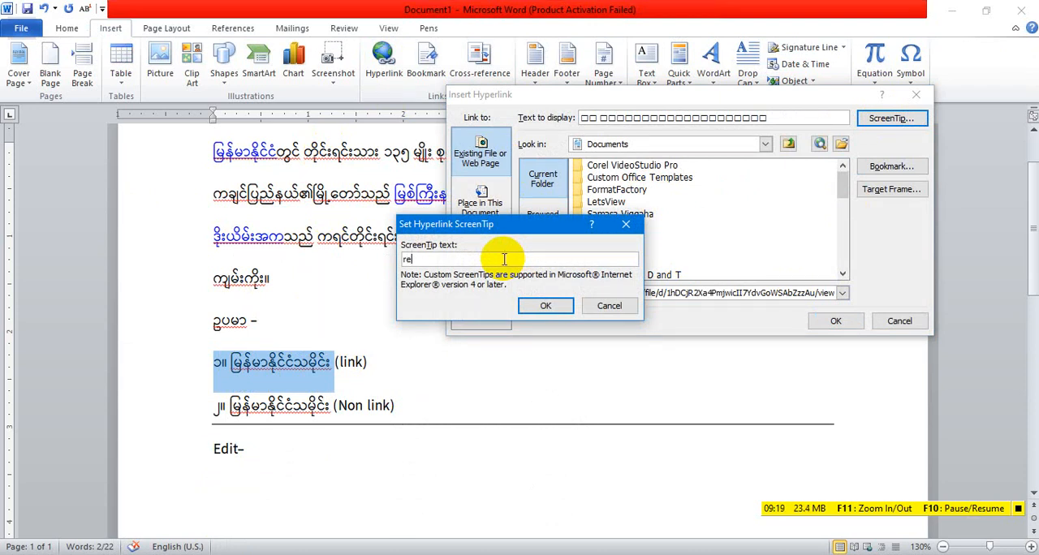
type("ad more")
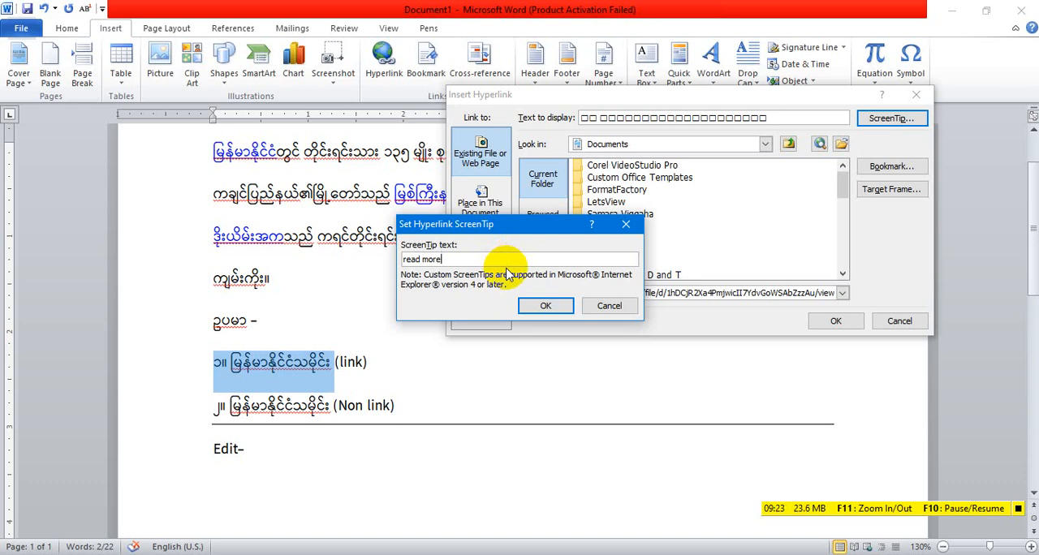
key("BackSpace")
key("BackSpace")
key("BackSpace")
key("BackSpace")
key("BackSpace")
key("BackSpace")
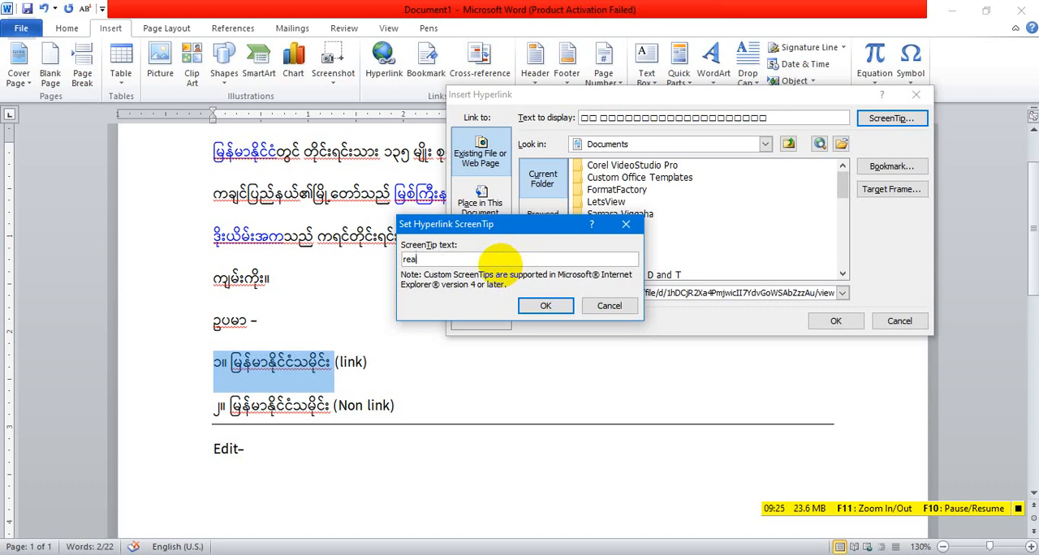
Set the new hyperlink's ScreenTip to "download" and insert the link on the first example entry
type("download")
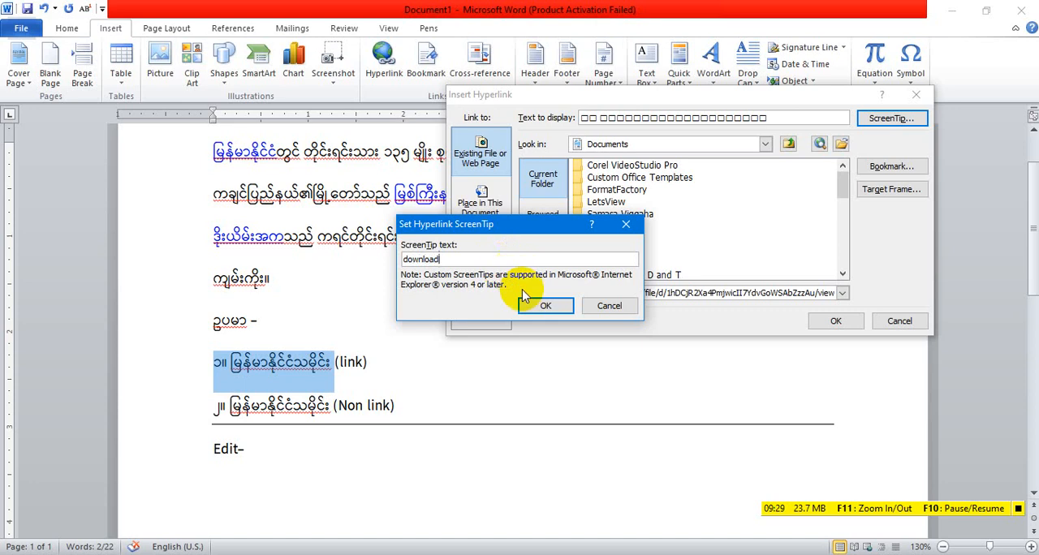
left_click(538, 307)
left_click(812, 323)
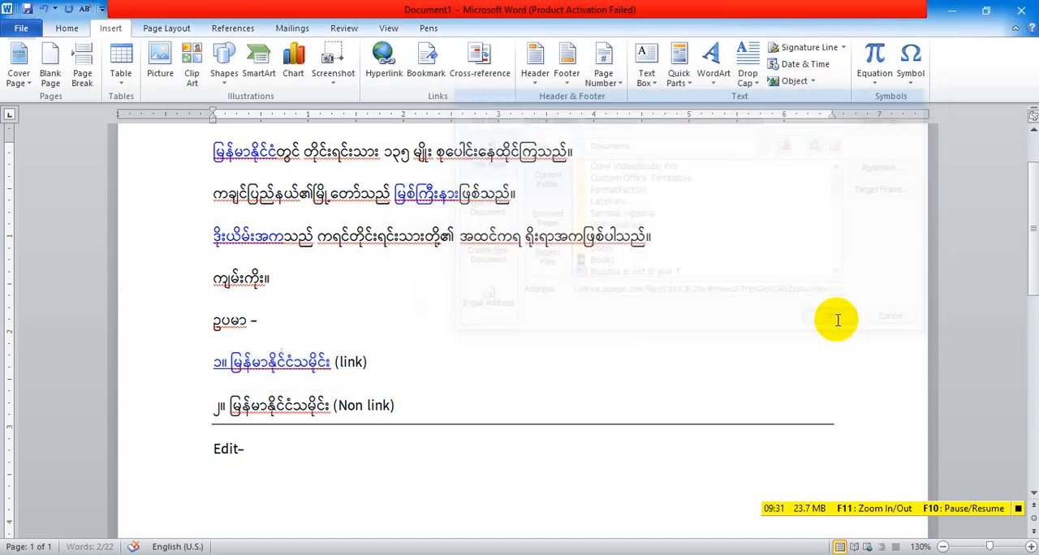
Select ၂။ မြန်မာနိုင်ငံသမိုင်း in the second example entry and start a new hyperlink to an existing file on it
mouse_move(251, 358)
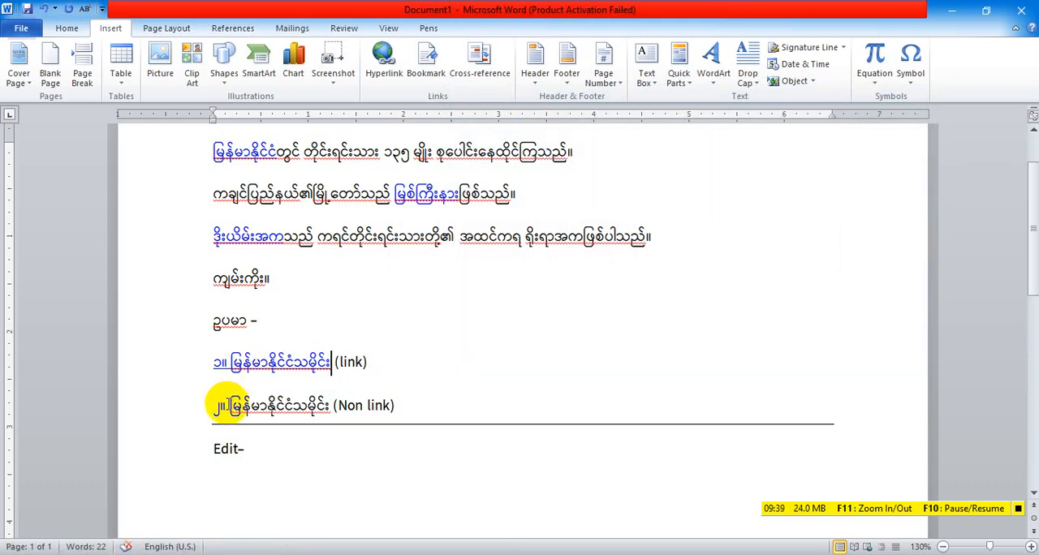
left_click_drag(220, 404, 308, 412)
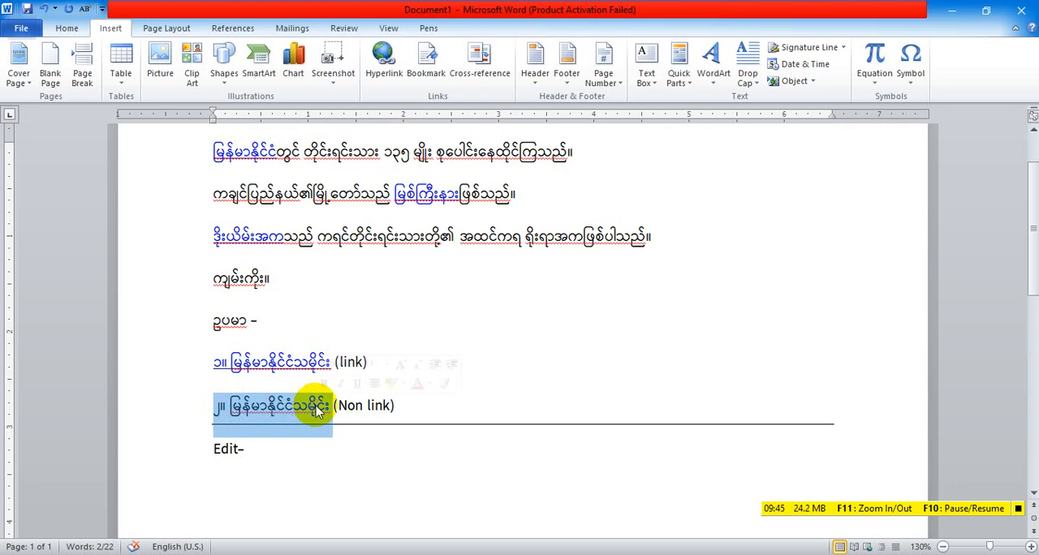
left_click(318, 412)
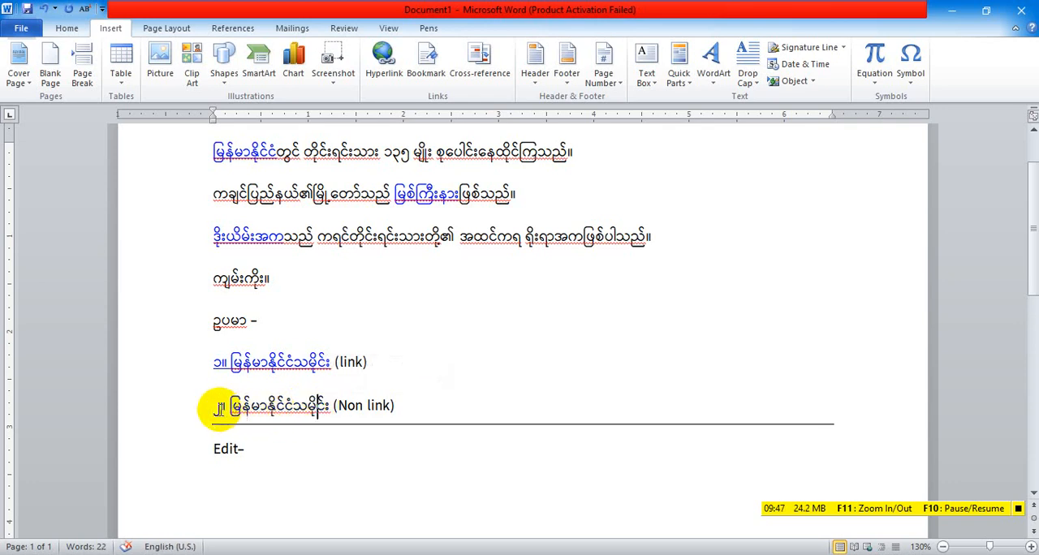
left_click_drag(217, 406, 309, 407)
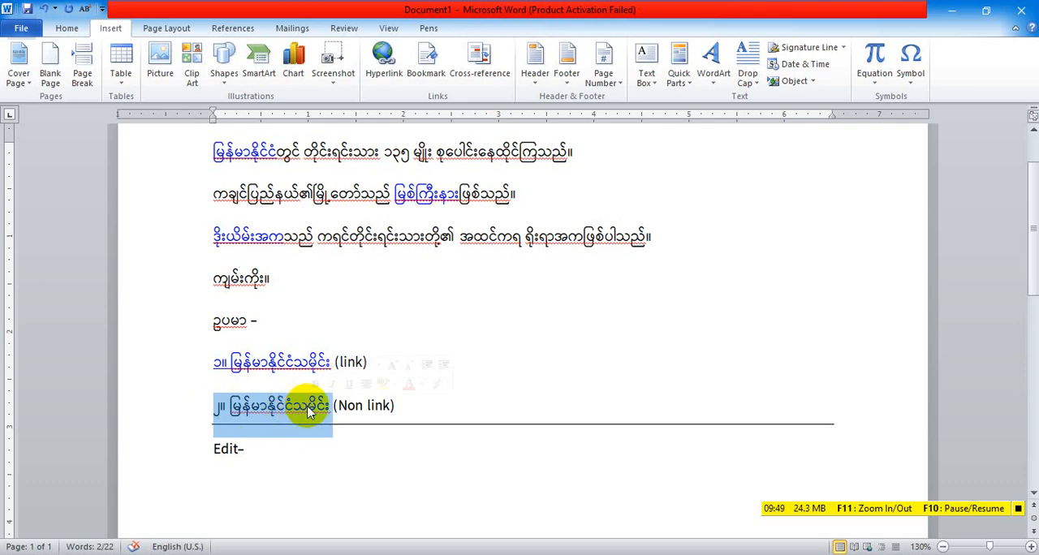
left_click(384, 65)
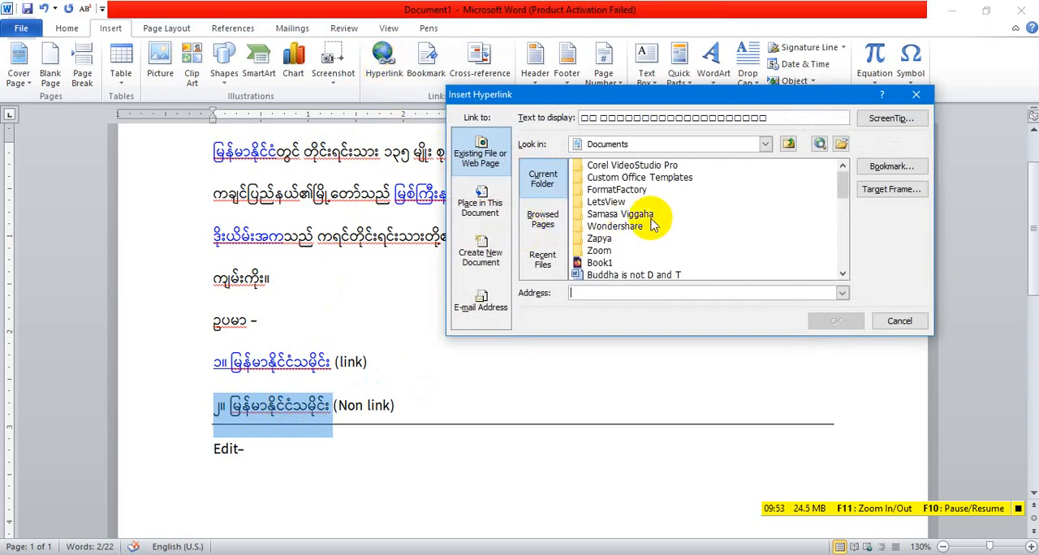
scroll(660, 225, "down", 5)
scroll(661, 221, "up", 6)
scroll(661, 225, "down", 3)
scroll(661, 221, "up", 3)
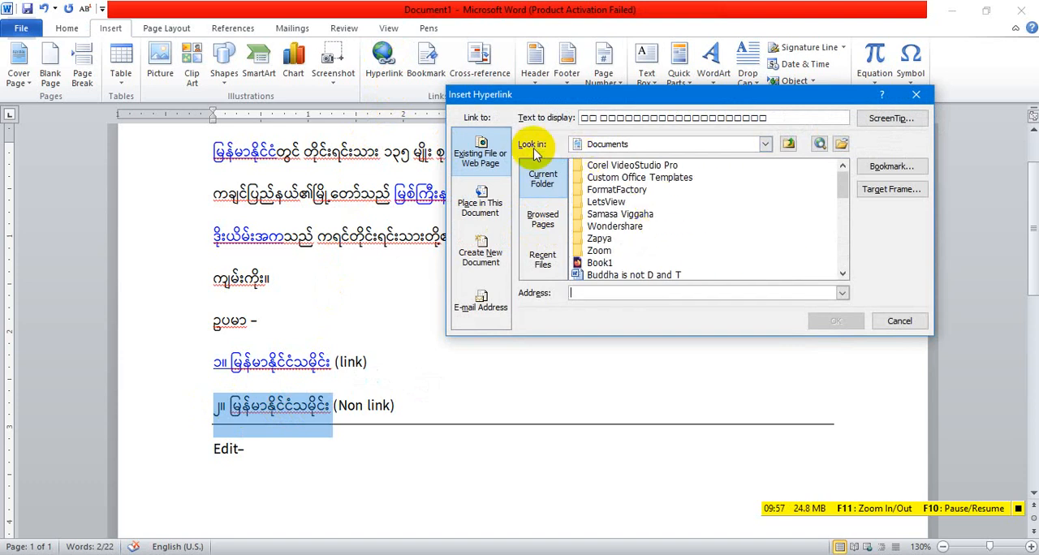
Browse for the link target on drive D, going through the 1-PITAKA folder into its Dhammacariya folder
left_click(766, 144)
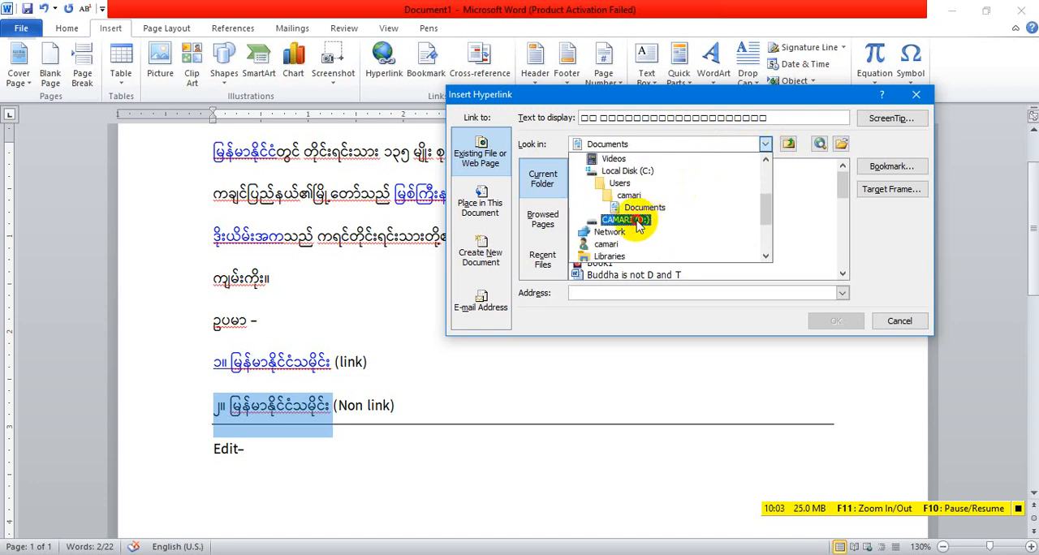
left_click(631, 220)
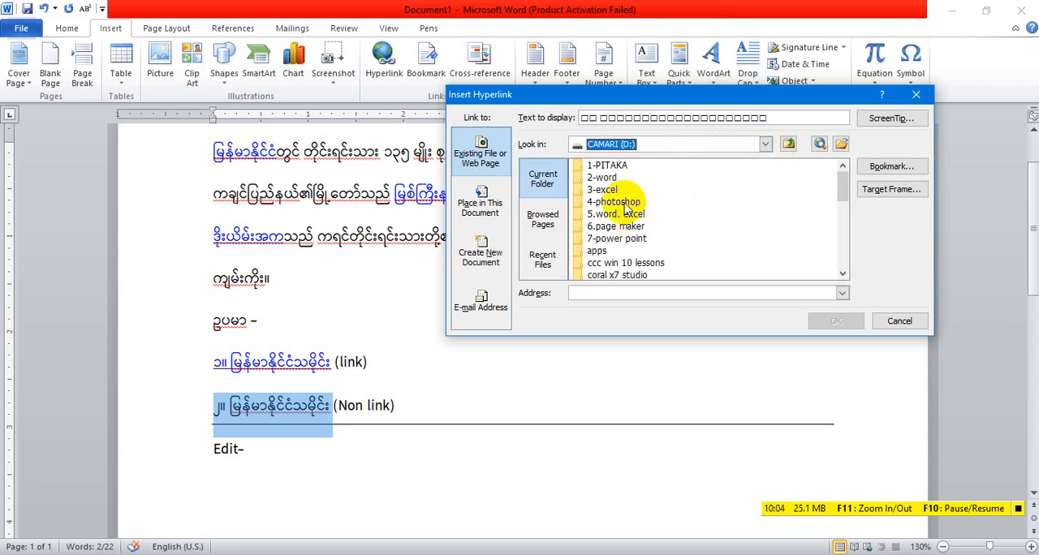
left_click(612, 168)
double_click(612, 169)
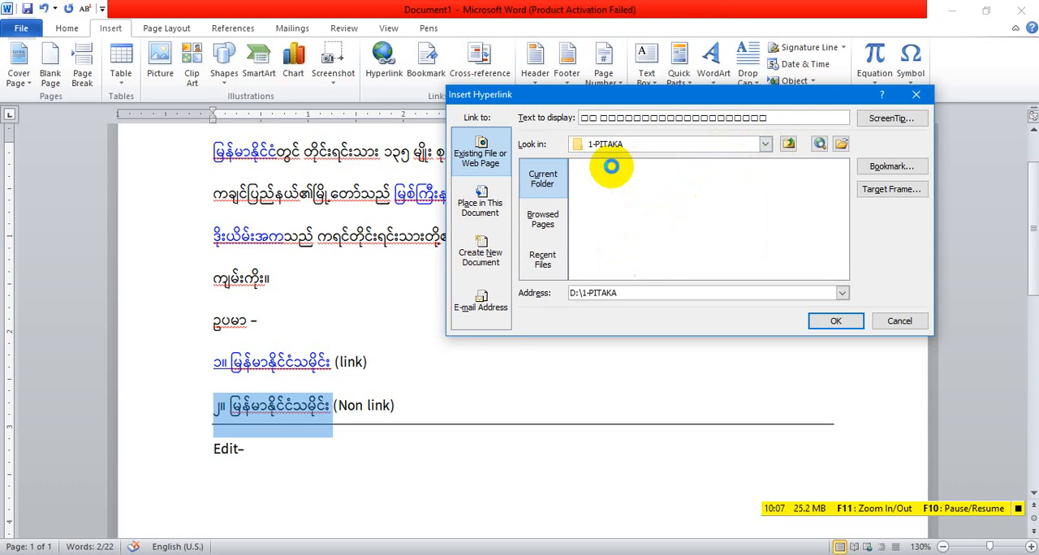
scroll(613, 172, "down", 1)
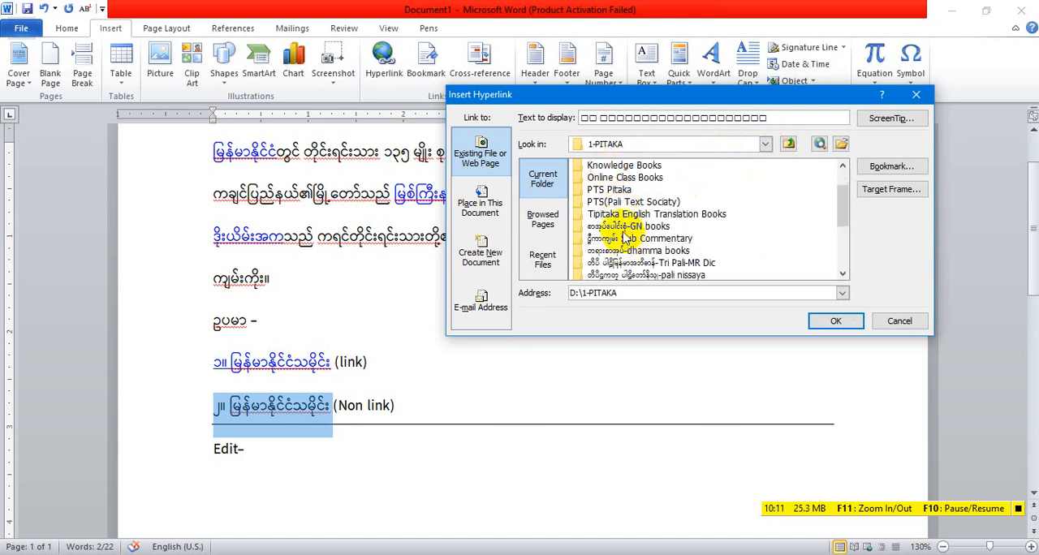
scroll(625, 236, "down", 1)
left_click(636, 265)
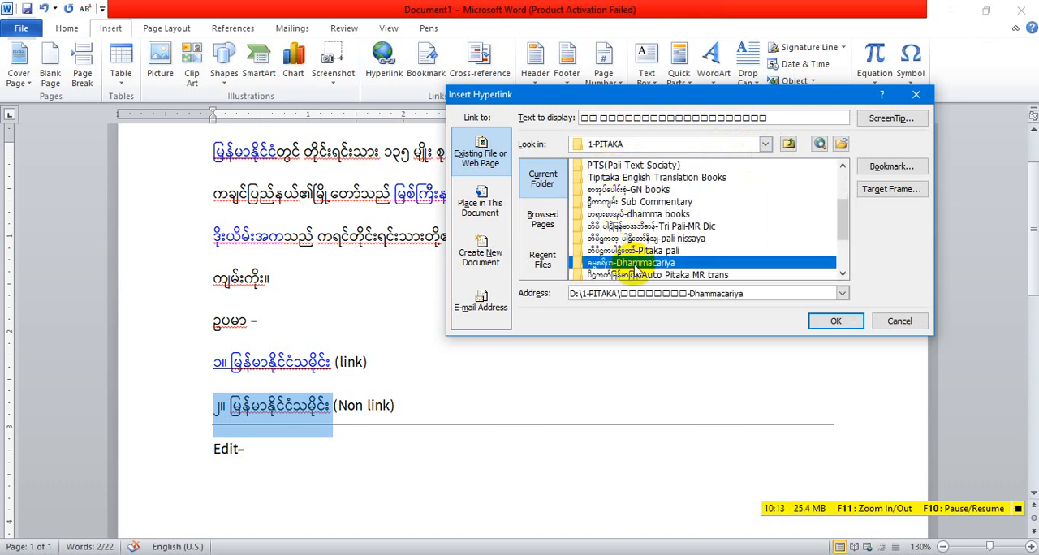
double_click(633, 265)
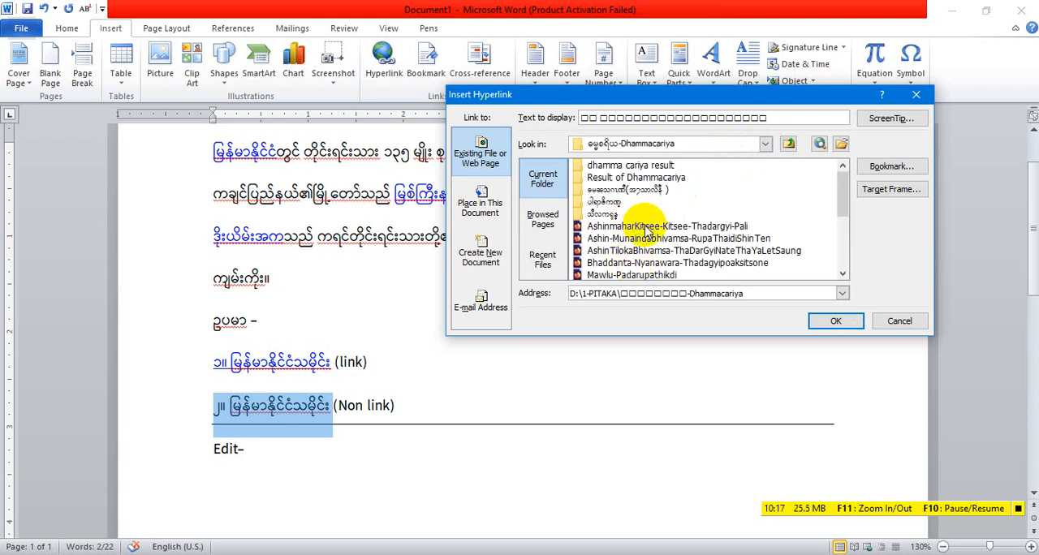
Choose the ဏွာဒိ PDF as the link target and insert the hyperlink on the second example entry
scroll(642, 236, "down", 3)
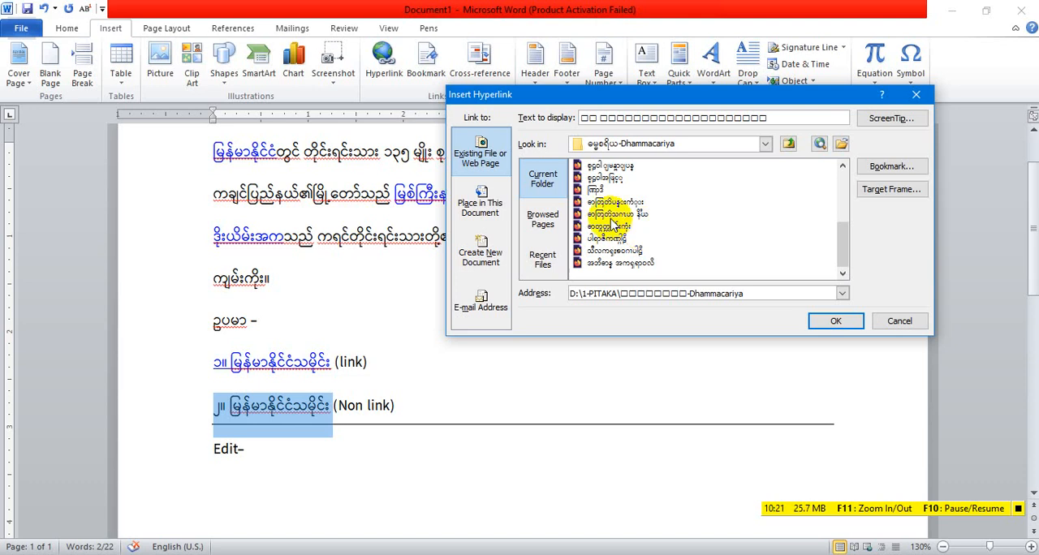
left_click(595, 190)
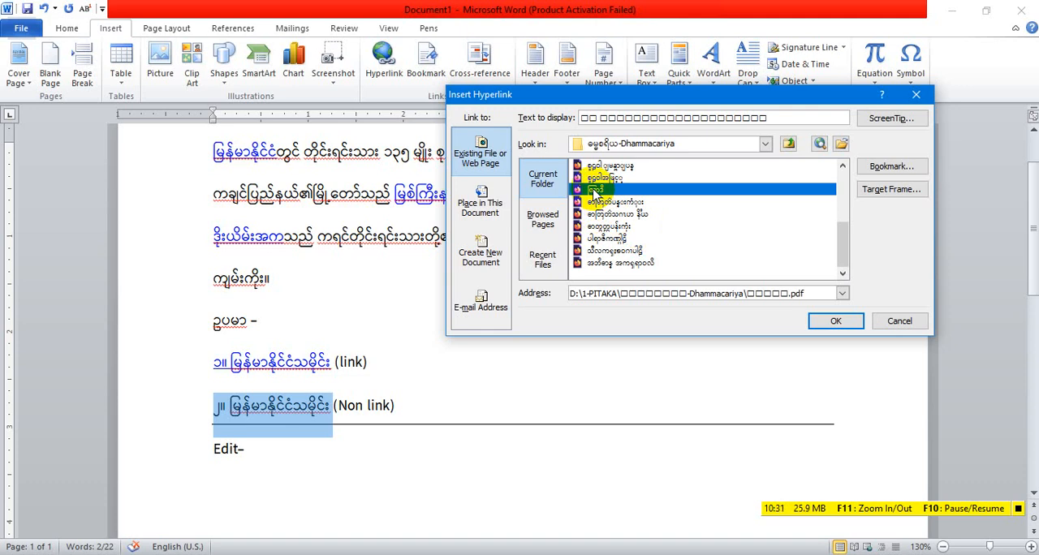
left_click(843, 322)
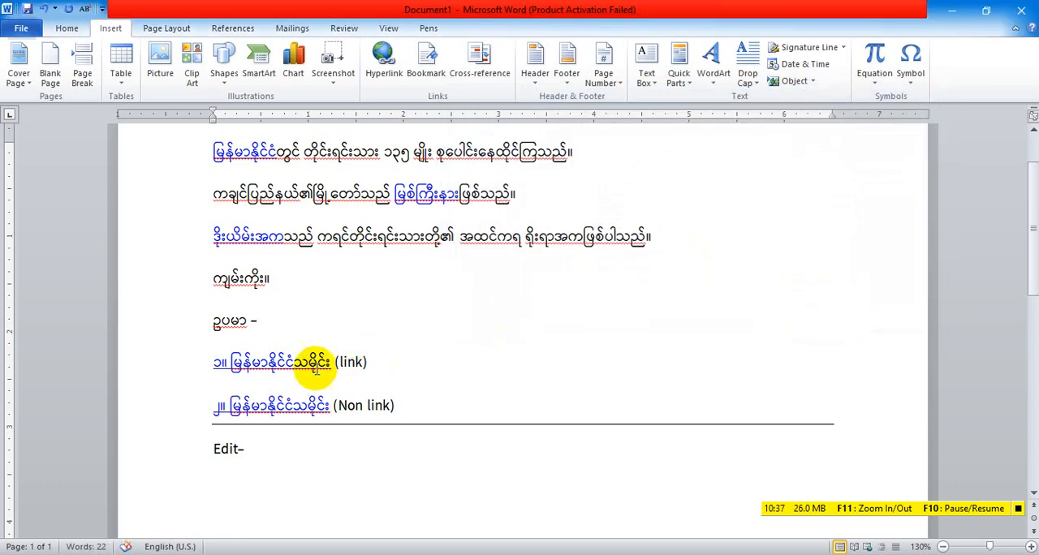
Review the ScreenTips of the linked words and of both ကျမ်းကိုး example entries in the document
mouse_move(293, 412)
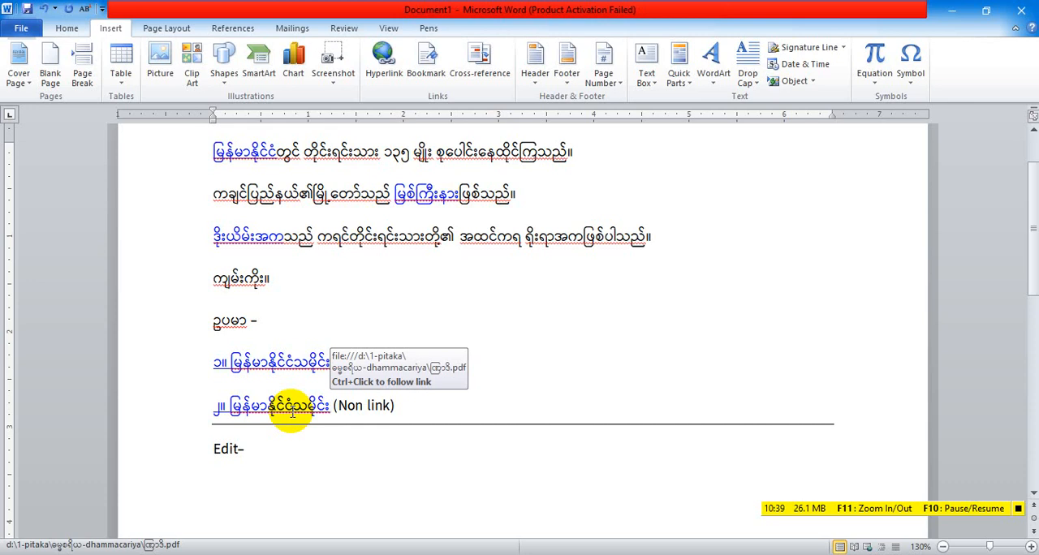
mouse_move(274, 351)
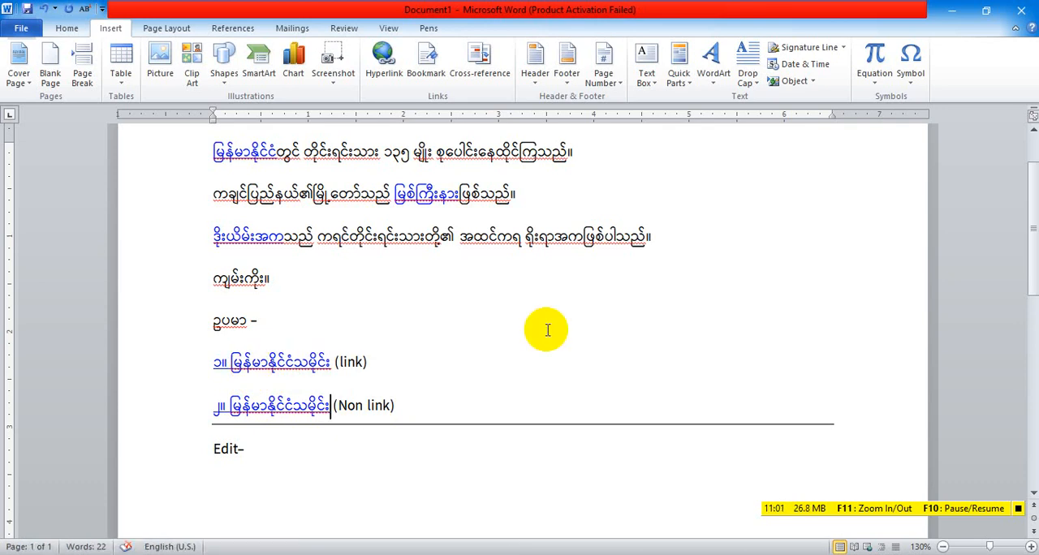
scroll(548, 331, "up", 2)
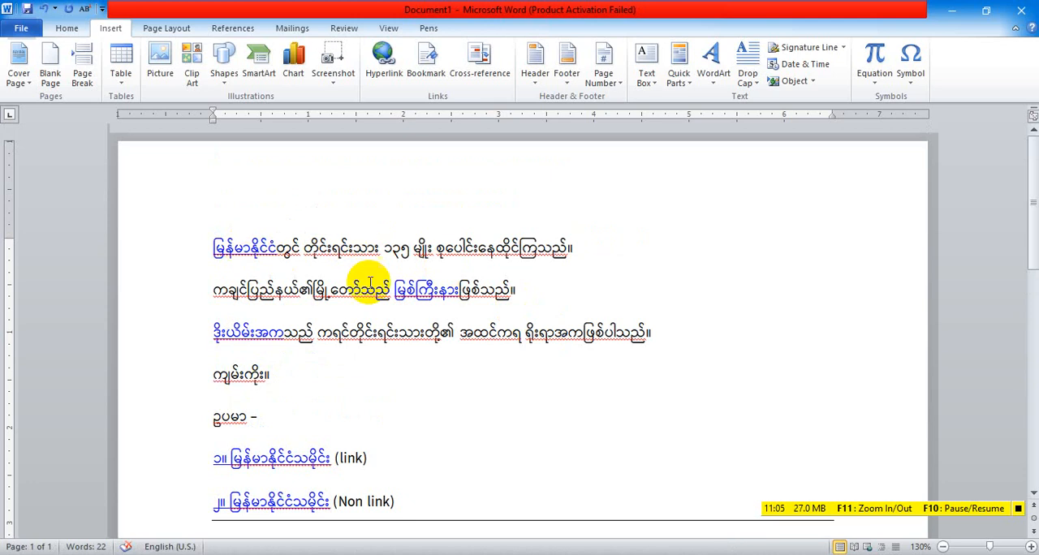
scroll(496, 346, "down", 3)
scroll(498, 347, "up", 3)
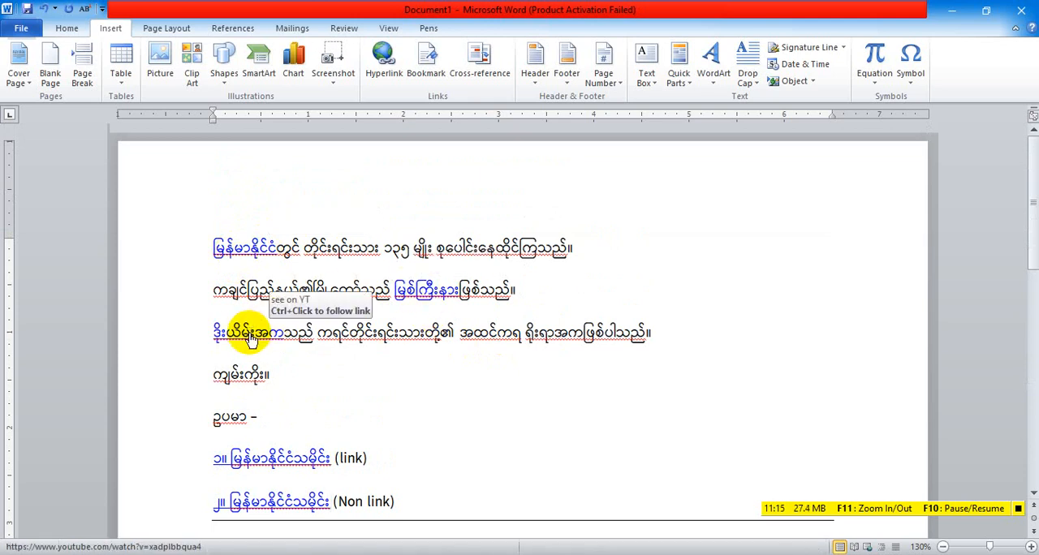
scroll(251, 340, "down", 2)
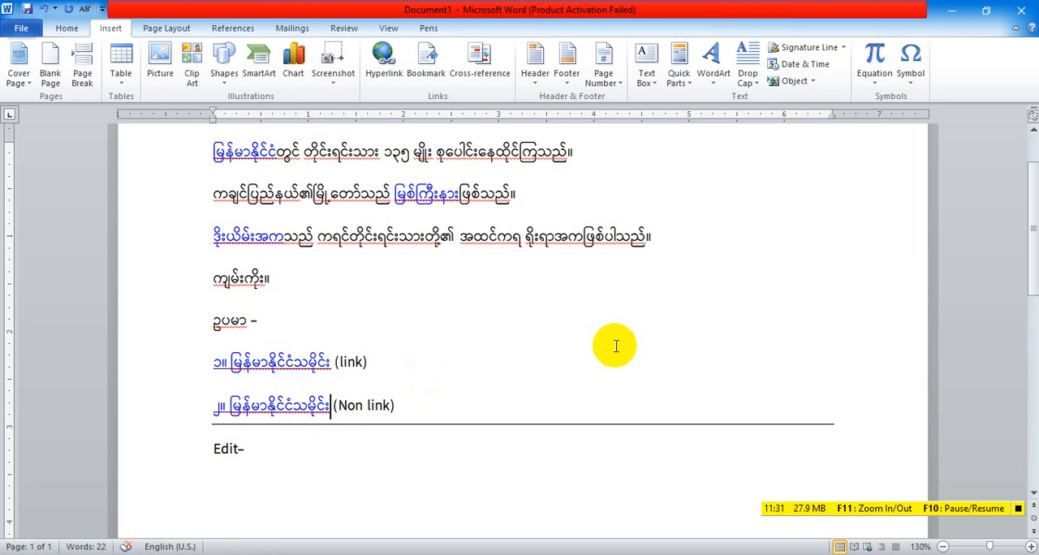
Save the document as a PDF under the suggested file name
scroll(616, 347, "up", 2)
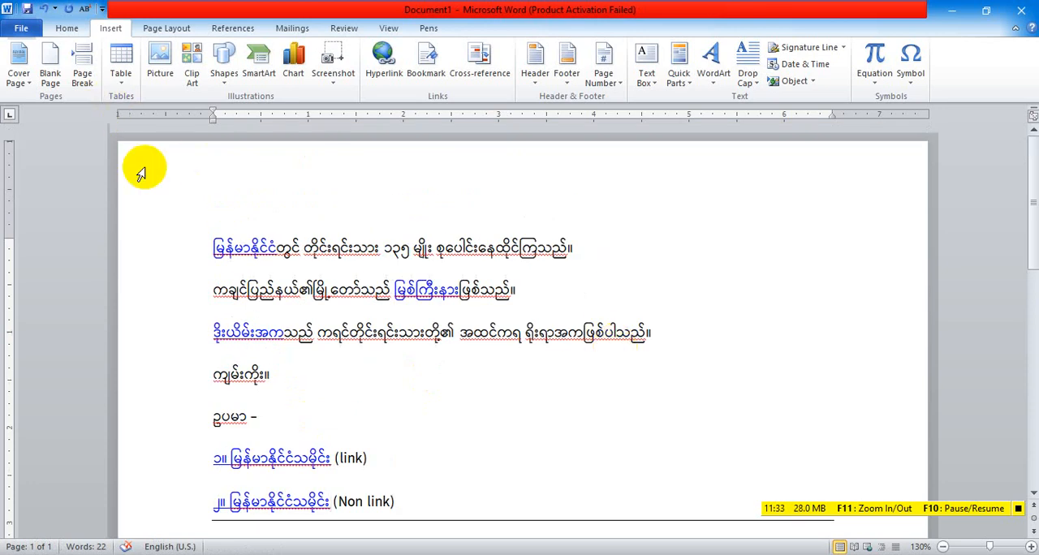
left_click(22, 31)
key("Escape")
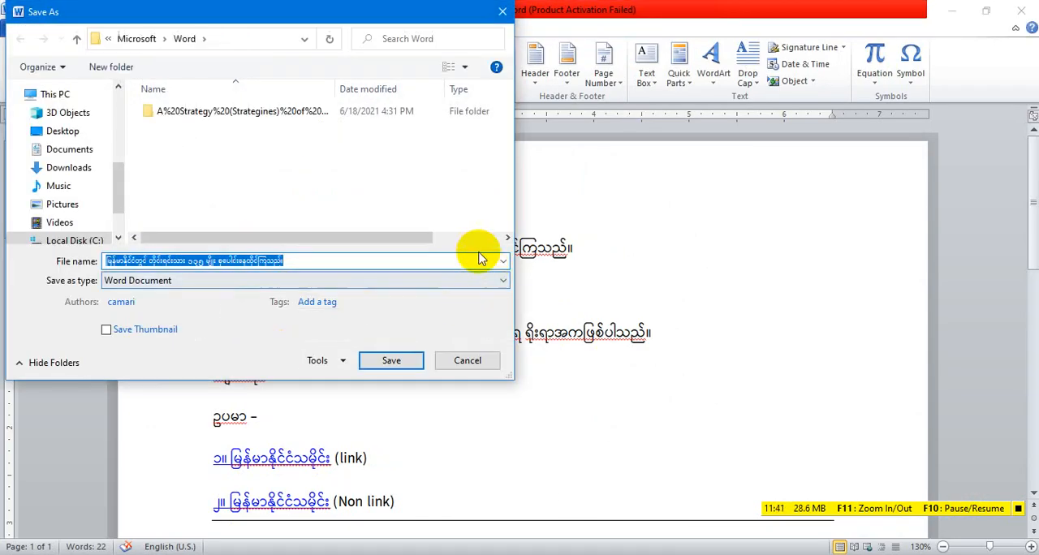
left_click(488, 280)
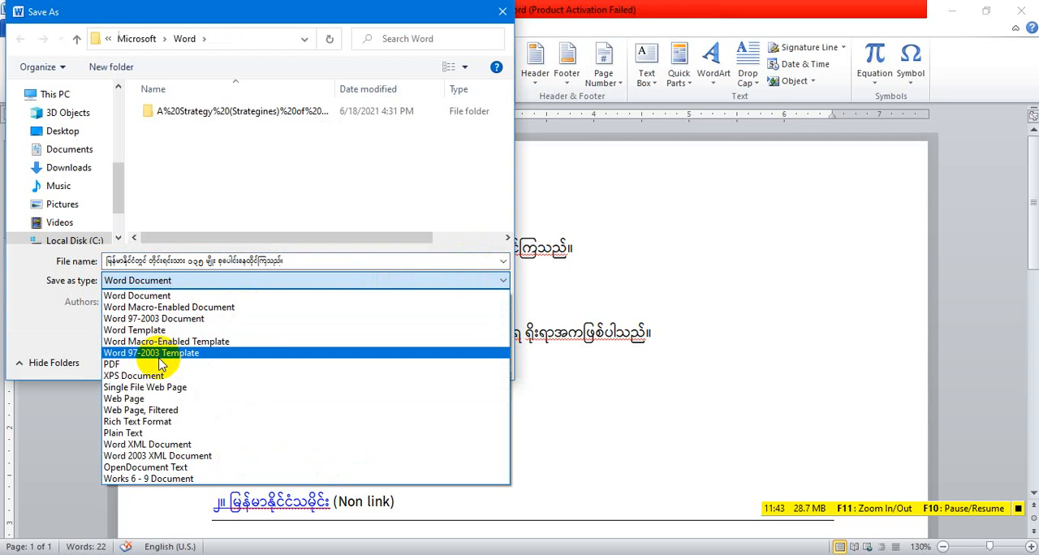
left_click(160, 376)
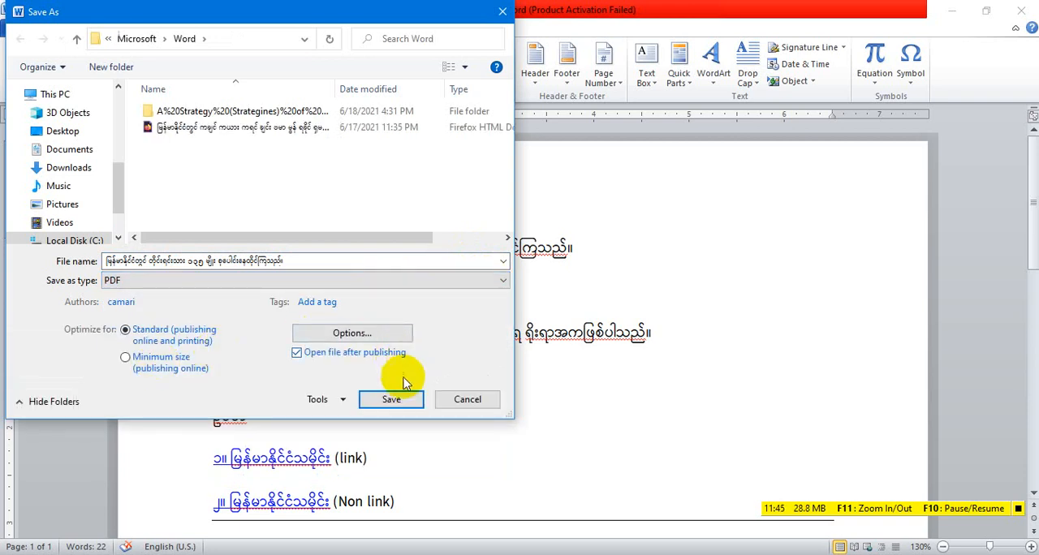
left_click(391, 400)
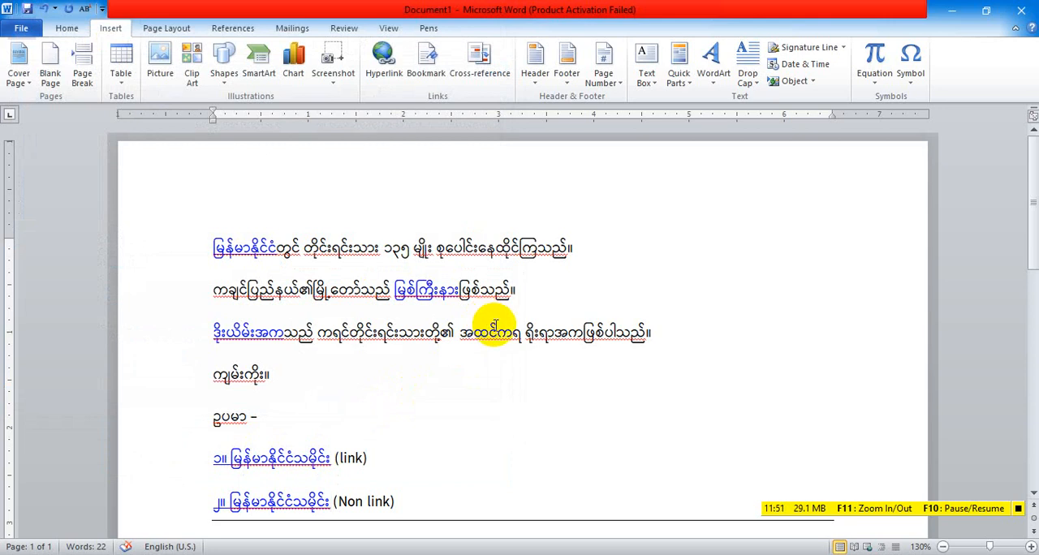
Look through the exported PDF, examining its linked words and both example entries
scroll(496, 326, "down", 3)
scroll(496, 325, "down", 3)
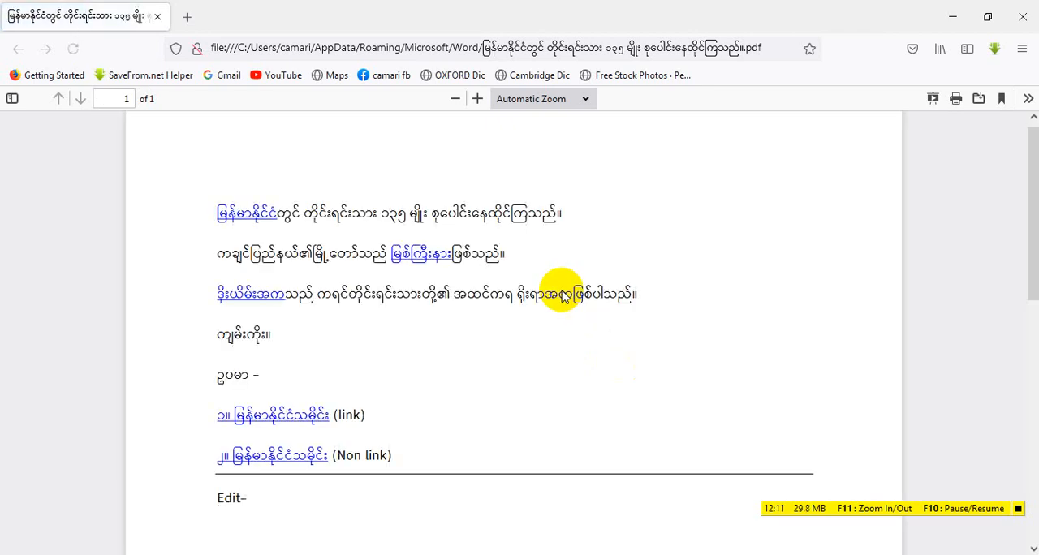
scroll(562, 291, "down", 6)
scroll(562, 296, "up", 6)
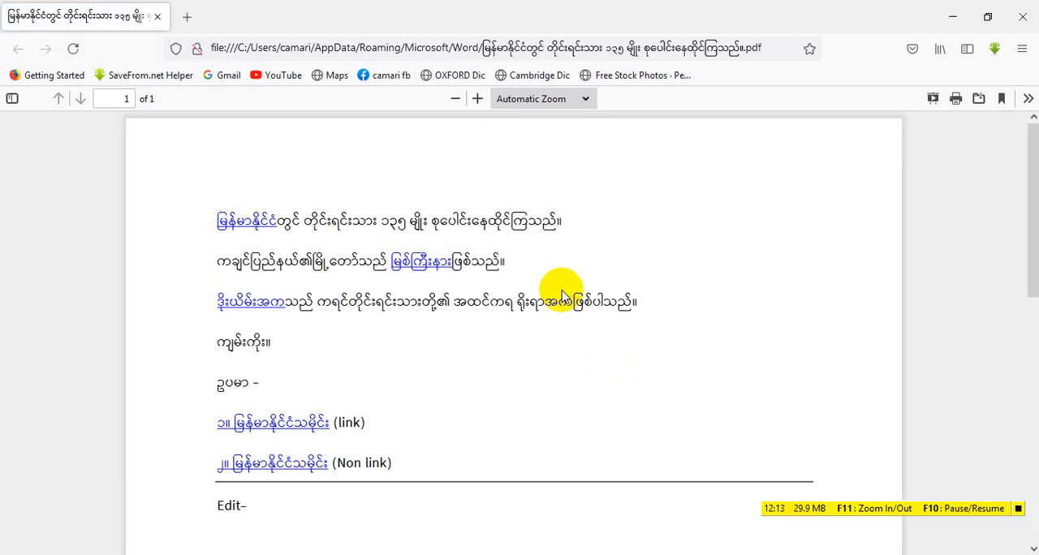
scroll(562, 296, "down", 6)
scroll(562, 297, "up", 6)
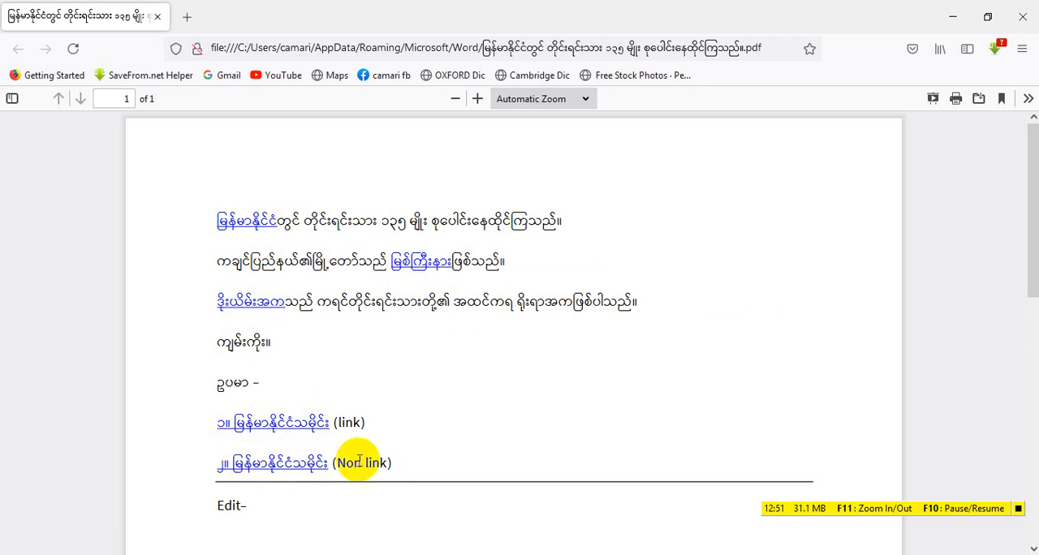
scroll(371, 448, "down", 2)
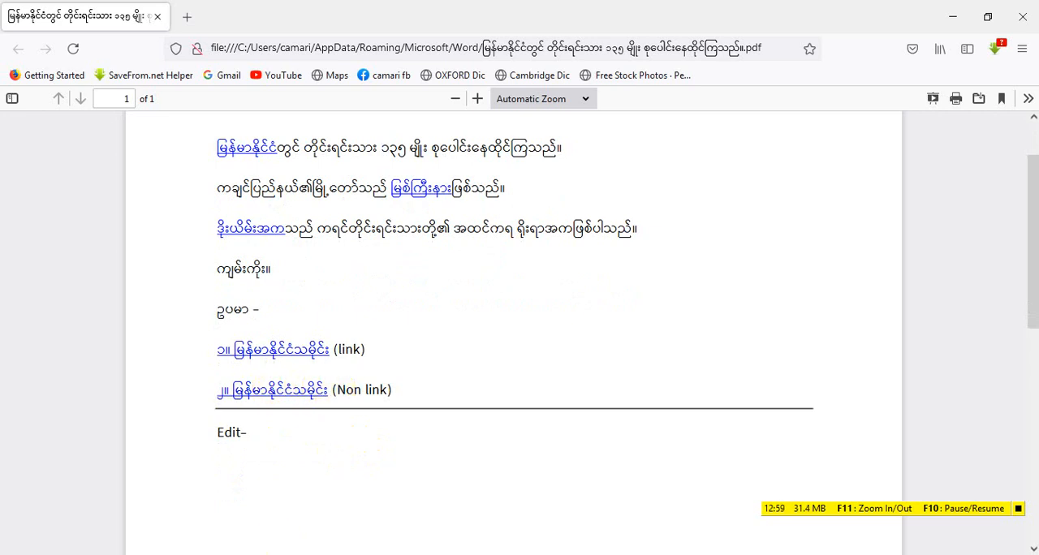
Switch back to Word, follow the second example entry's link past the security notice, and look over the first page of the opened PDF
key("alt+Tab")
scroll(385, 318, "up", 5)
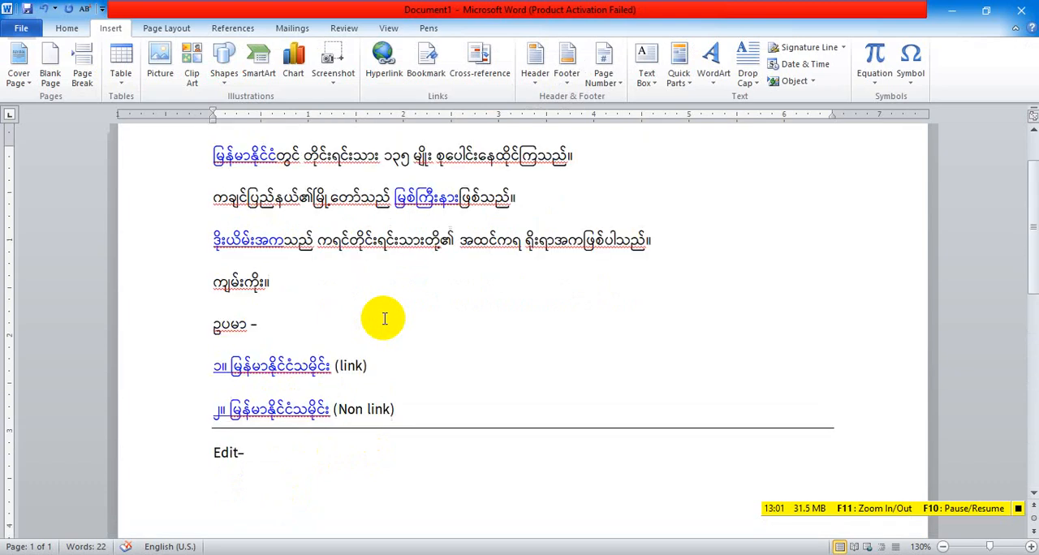
mouse_move(273, 417)
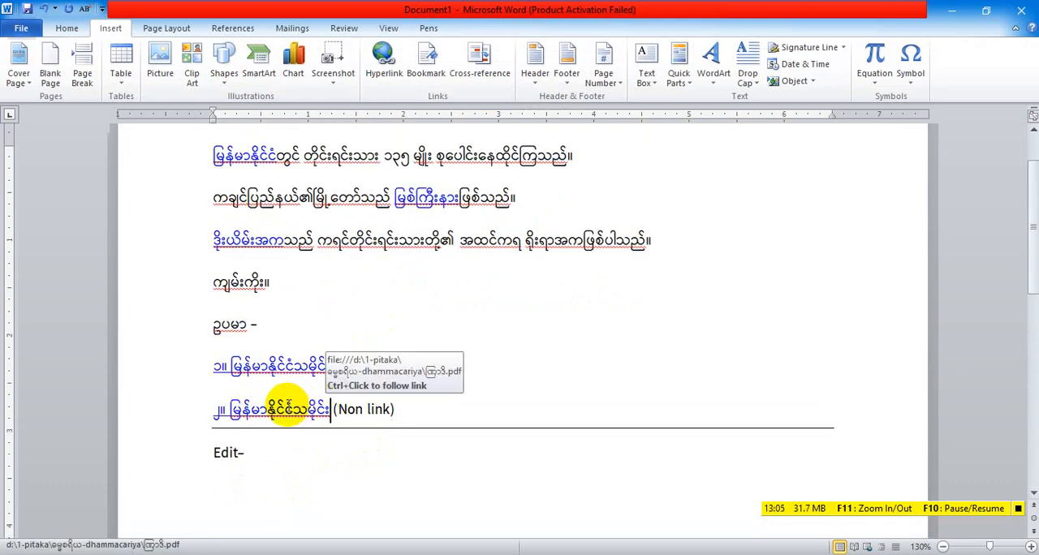
left_click(294, 413, "ctrl")
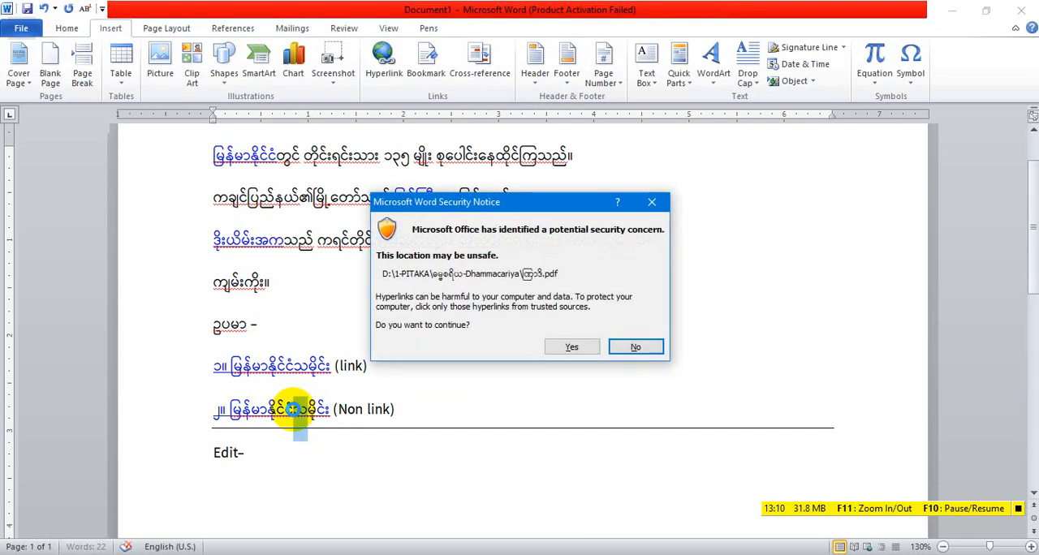
left_click(573, 348)
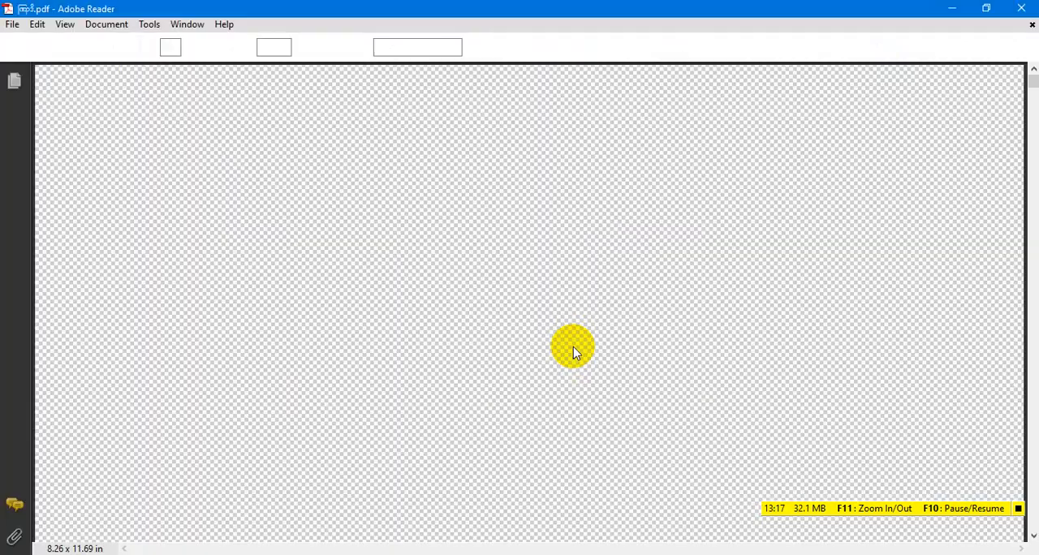
scroll(573, 346, "down", 5)
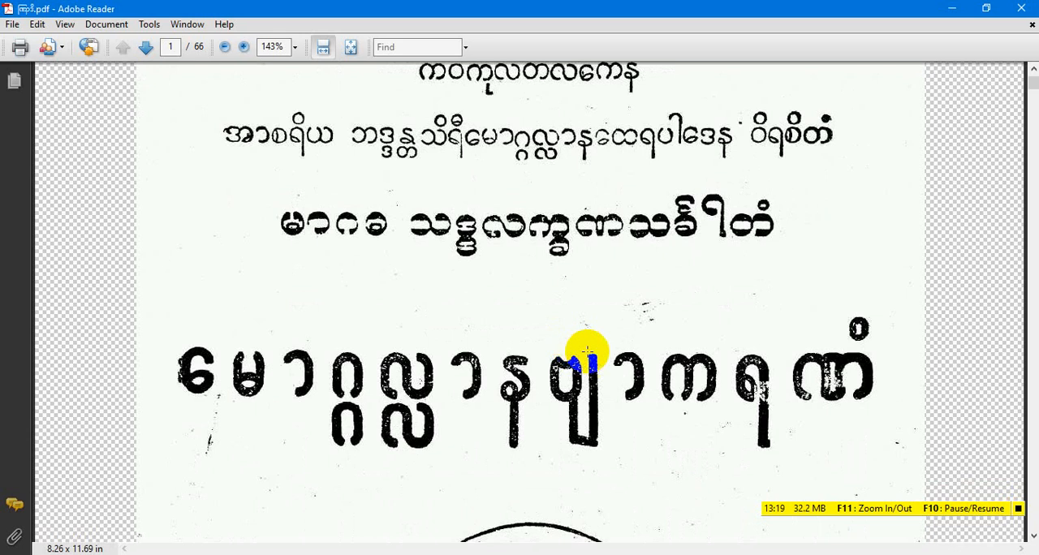
scroll(585, 351, "down", 3)
scroll(585, 351, "up", 4)
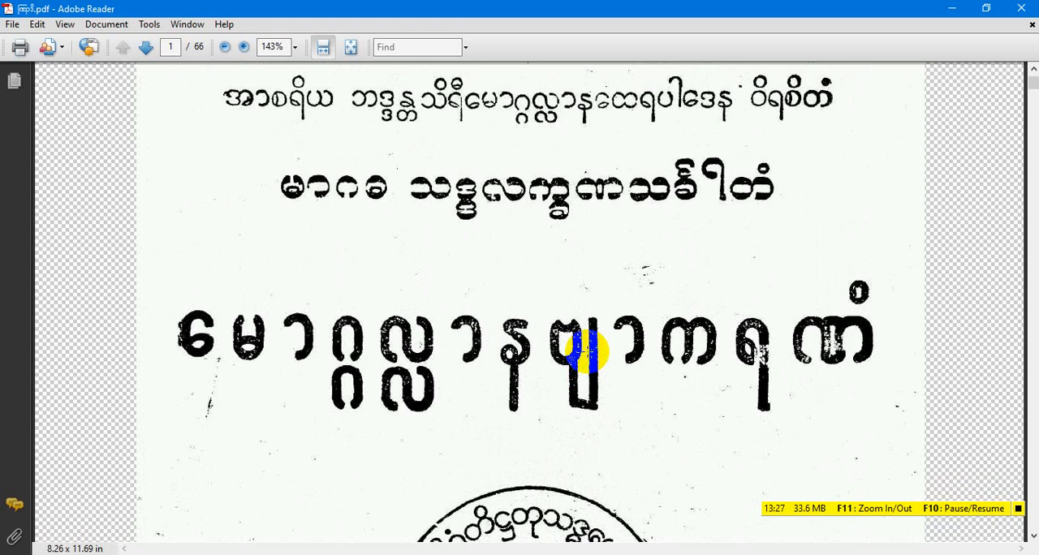
Close the PDF opened in Adobe Reader and check the link of the first example entry in the Word document
scroll(610, 323, "up", 2)
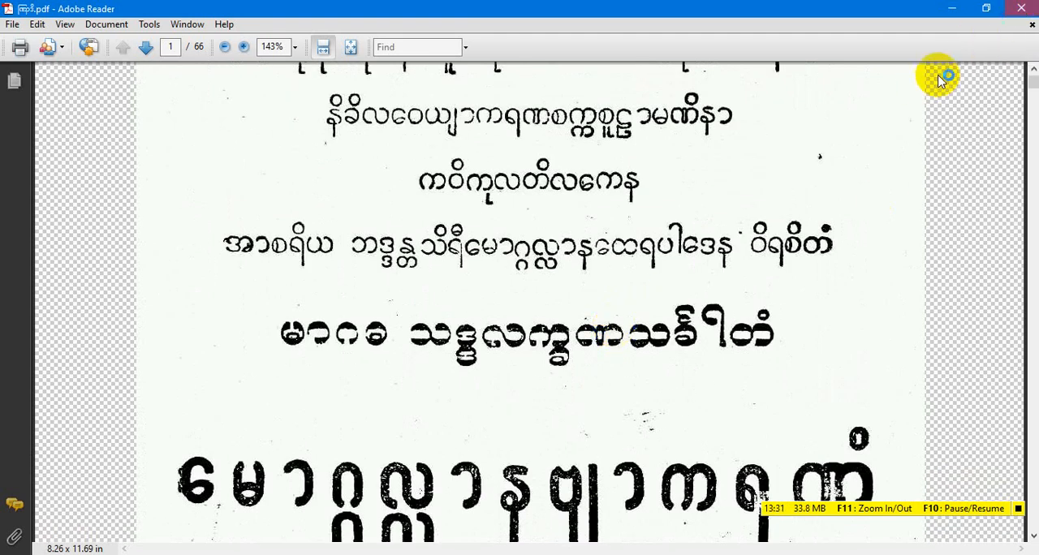
left_click(1022, 8)
scroll(321, 399, "up", 2)
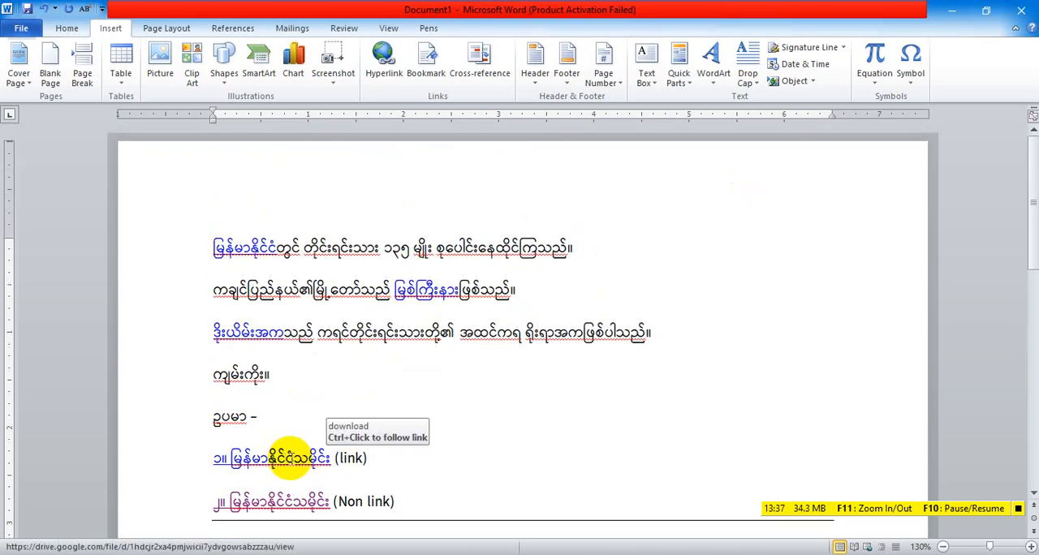
left_click(292, 458, "ctrl")
left_click(376, 435)
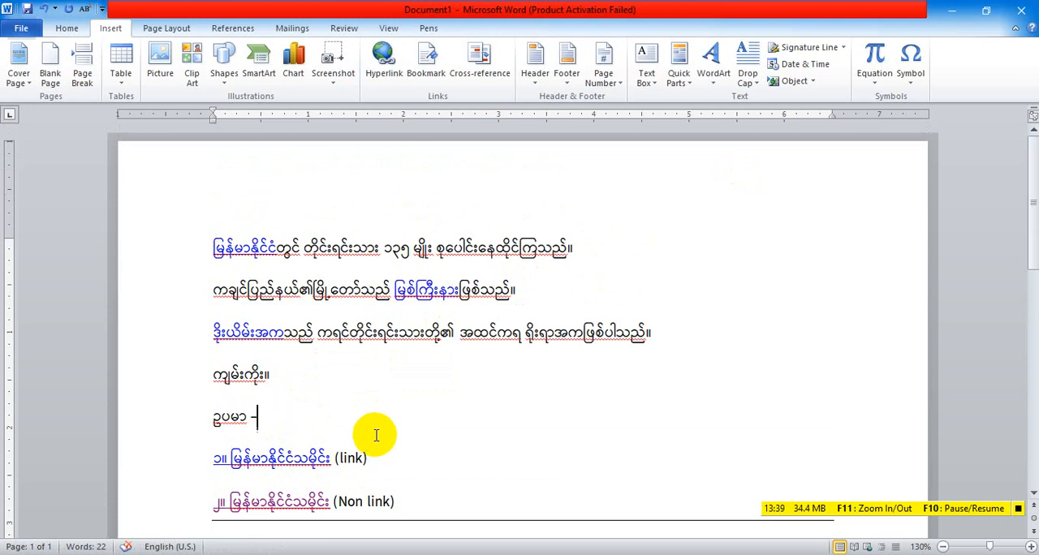
left_click(286, 459)
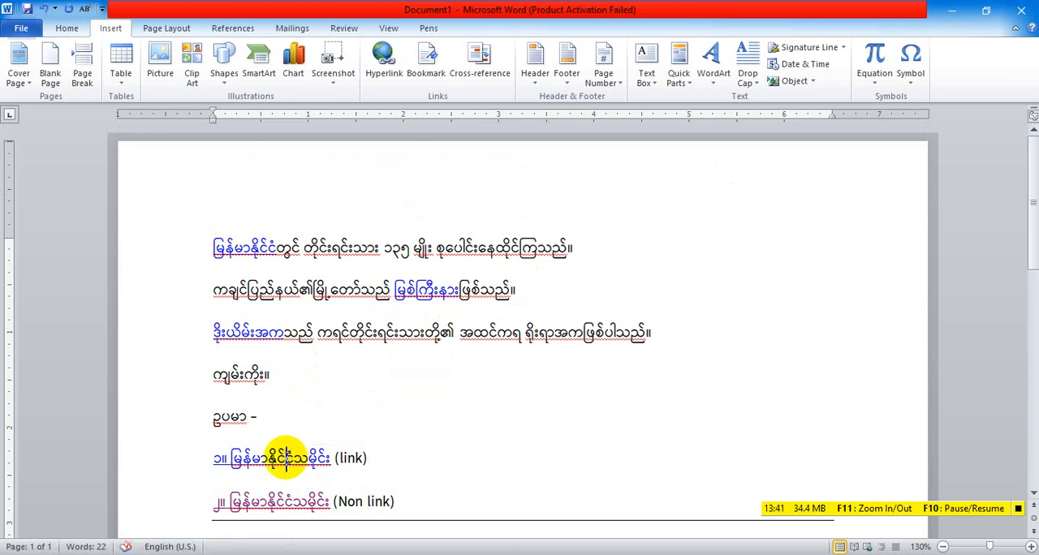
left_click(416, 399)
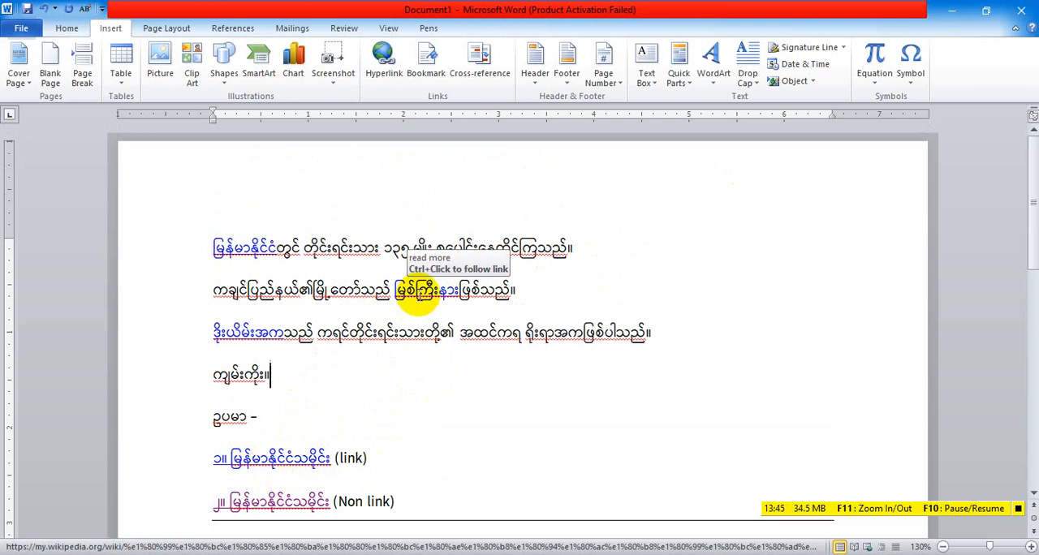
Switch to the exported PDF in Firefox, test the first example entry's Google Drive link, and close the opened page
mouse_move(429, 553)
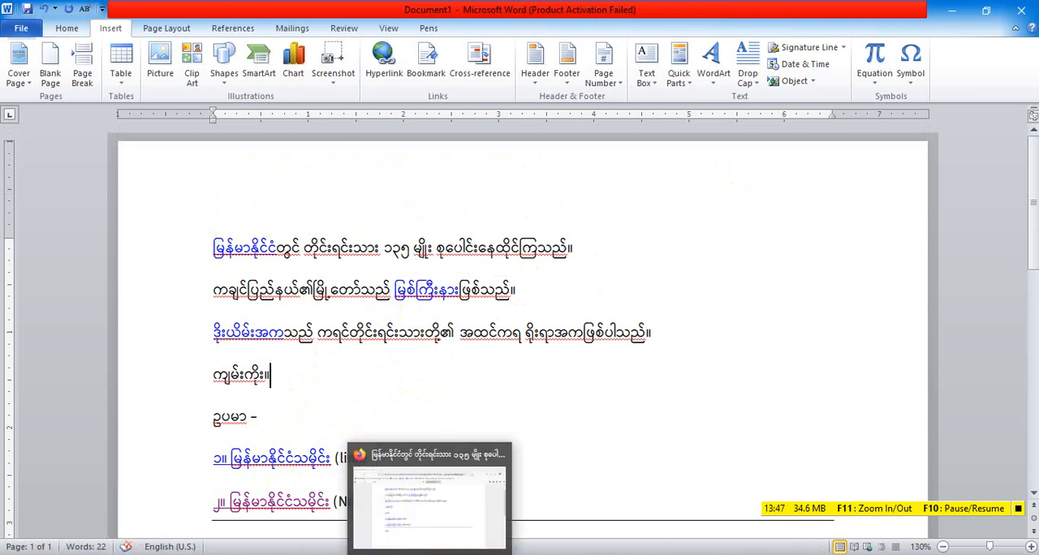
left_click(430, 554)
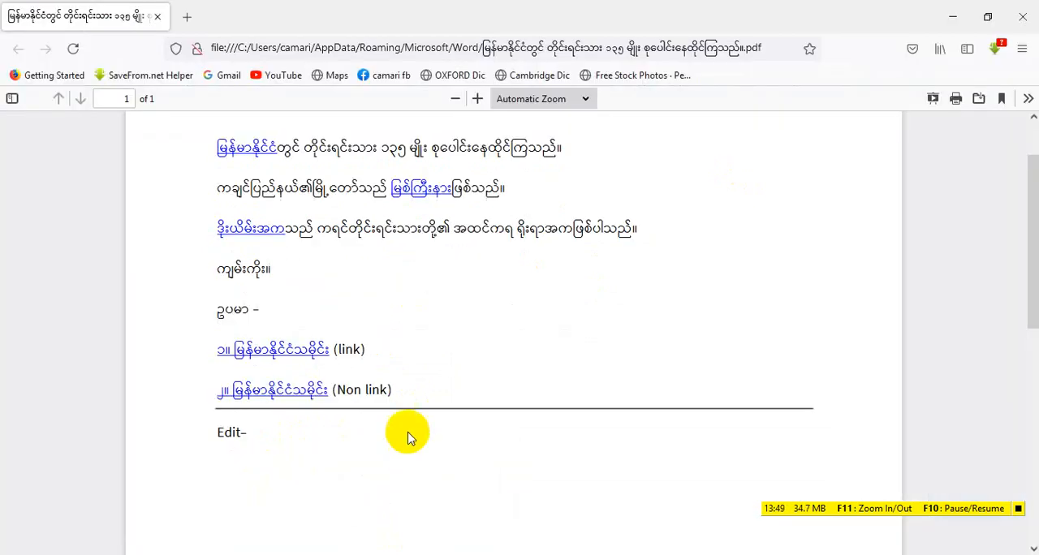
left_click(293, 360)
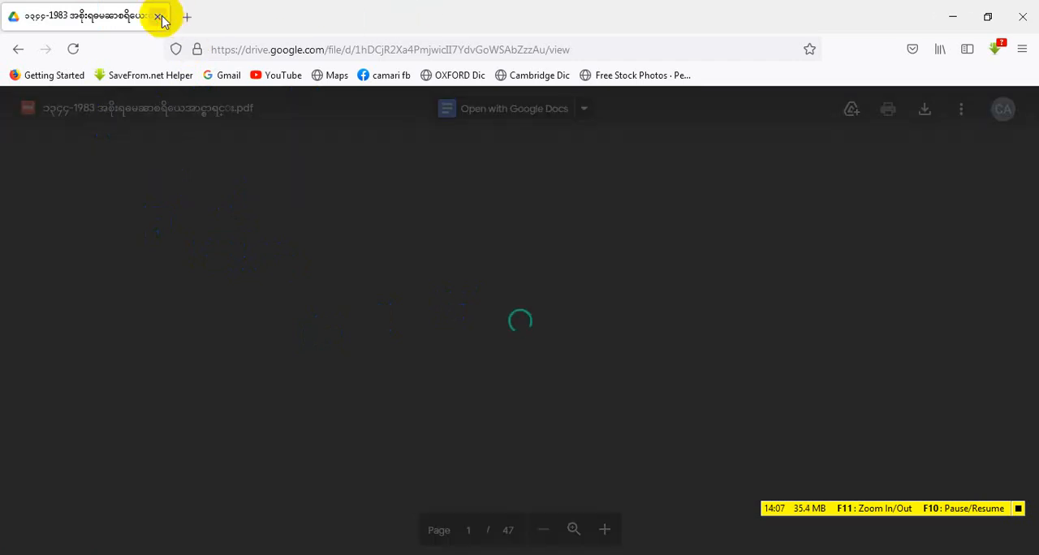
left_click(159, 17)
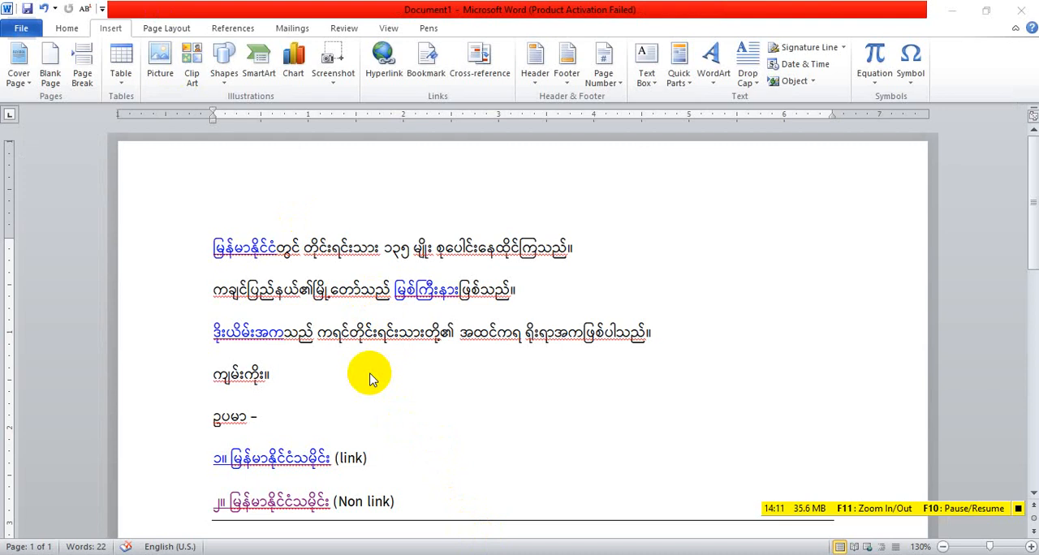
Browse the Documents folder in File Explorer and reopen the exported PDF in Firefox
left_click(106, 554)
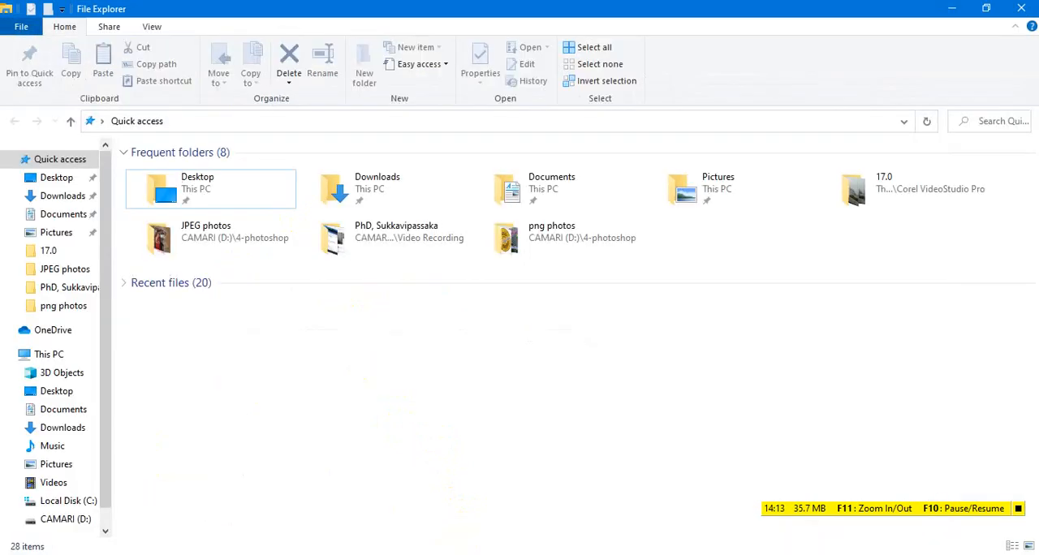
left_click(75, 415)
scroll(223, 387, "down", 3)
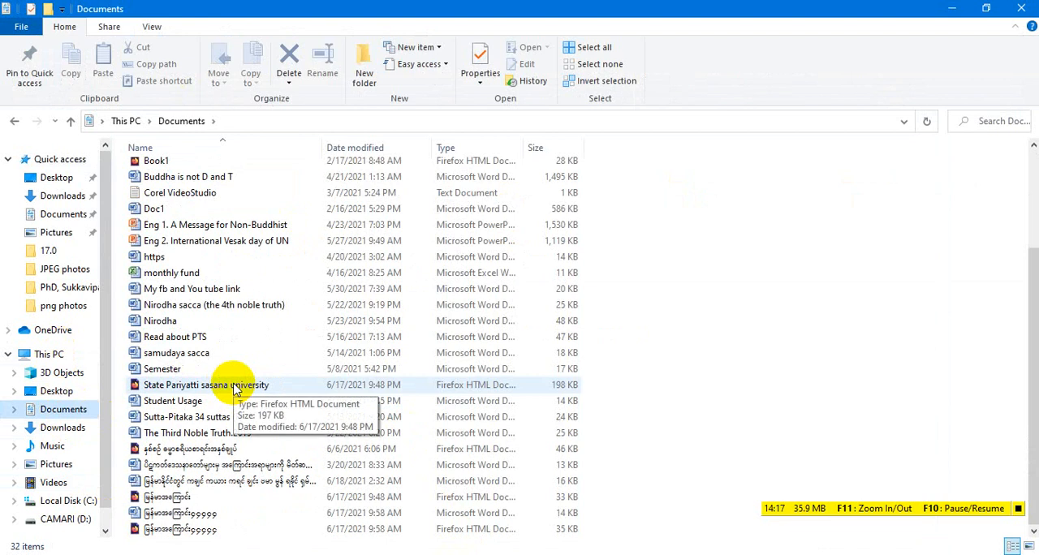
left_click(199, 435)
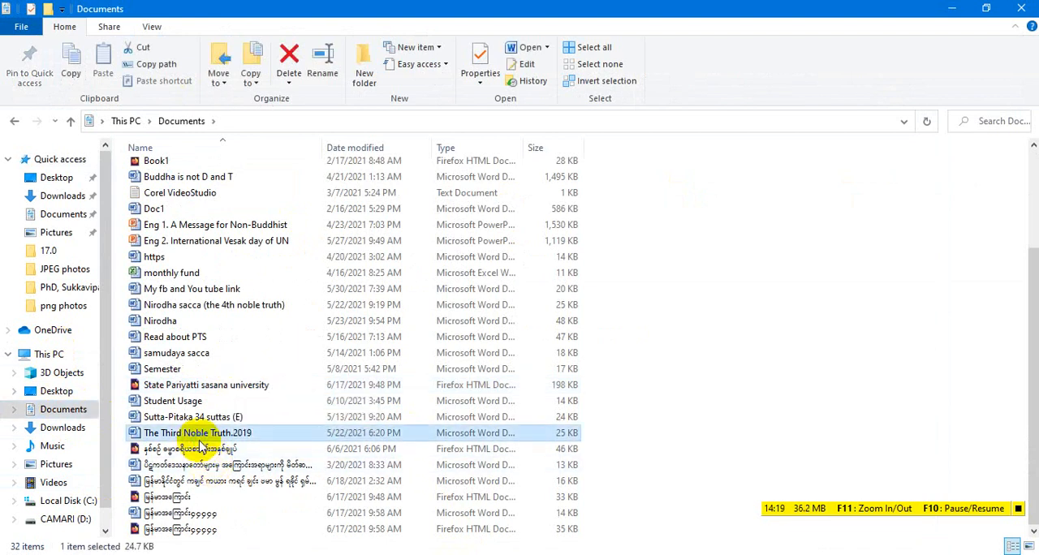
double_click(199, 447)
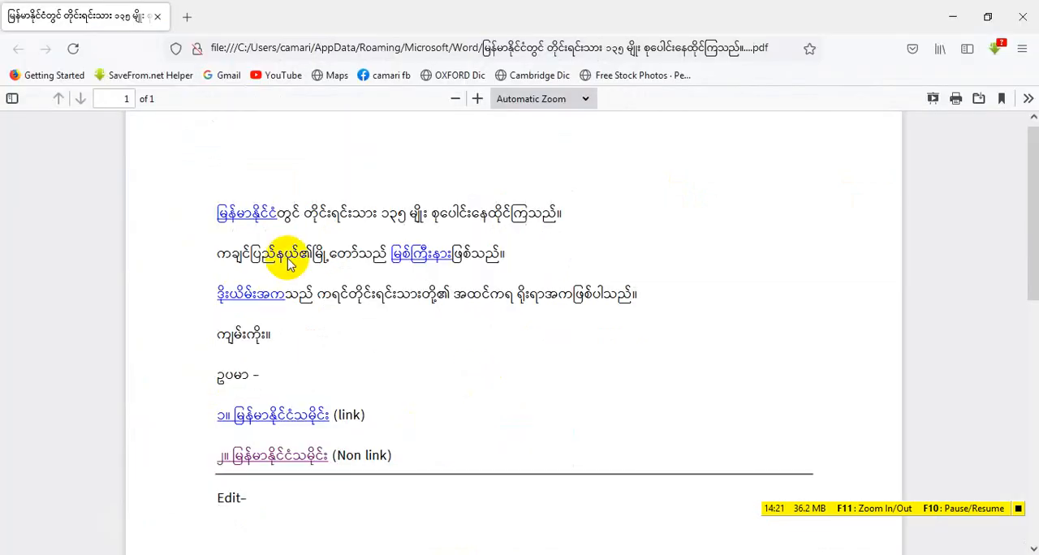
Test the မြန်မာနိုင်ငံ link in the PDF by looking over its Wikipedia article, and return to the PDF
left_click(251, 215)
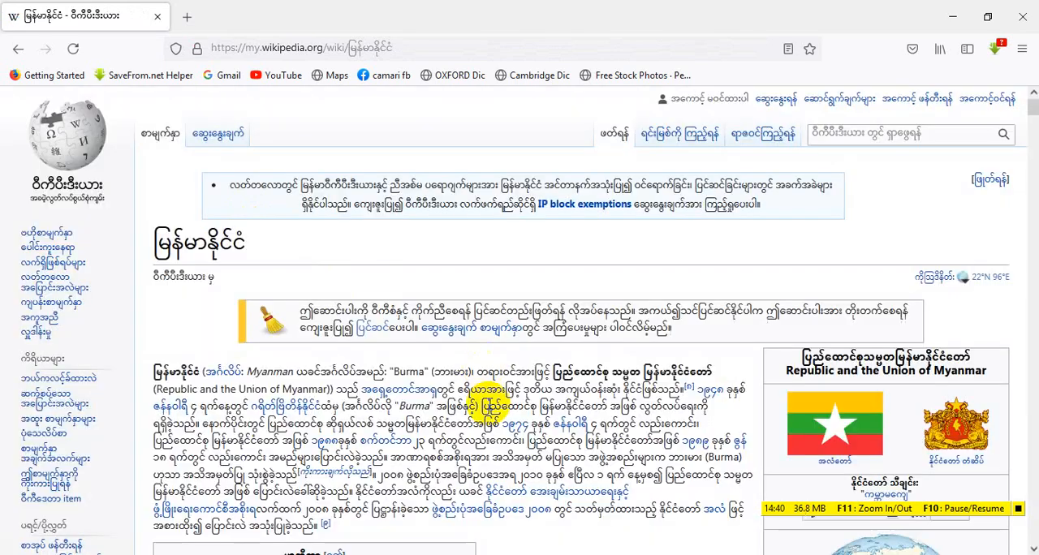
scroll(302, 229, "down", 7)
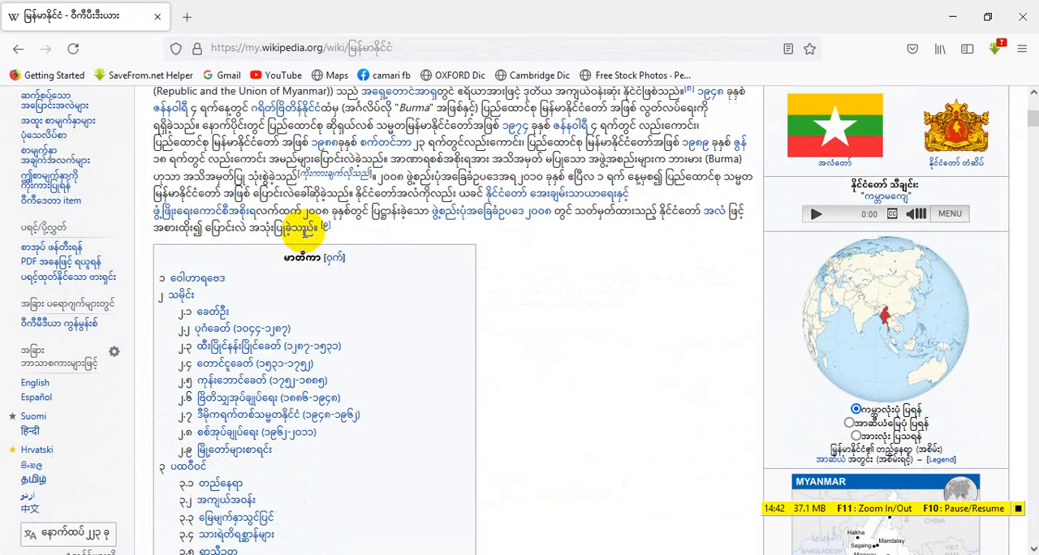
scroll(302, 232, "up", 7)
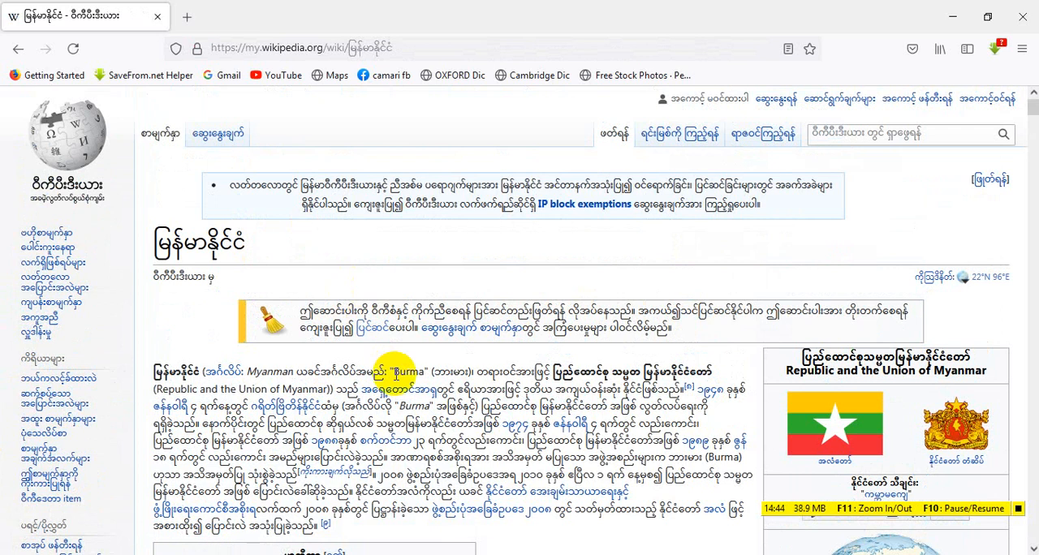
scroll(390, 371, "down", 10)
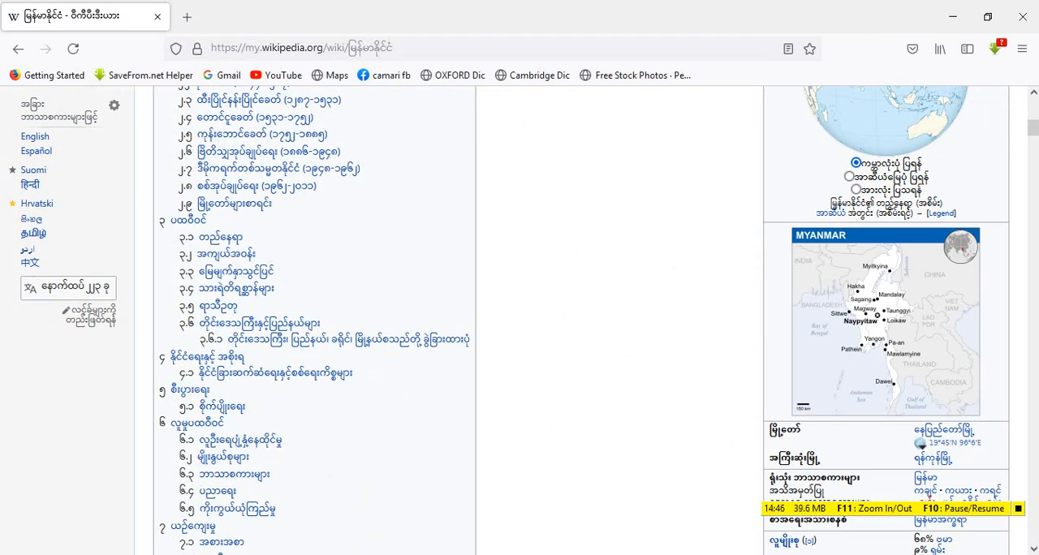
left_click(423, 554)
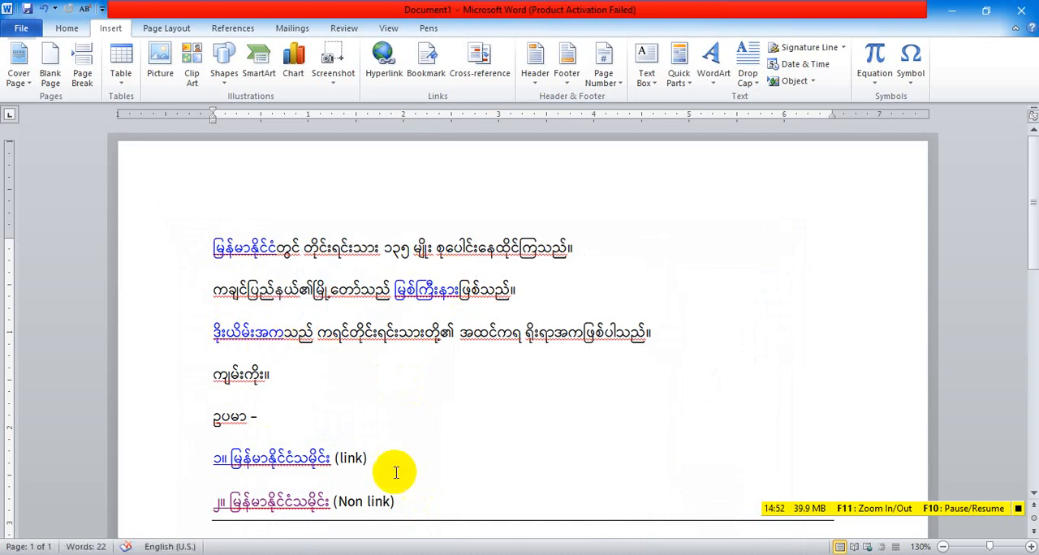
left_click(425, 554)
scroll(351, 344, "up", 10)
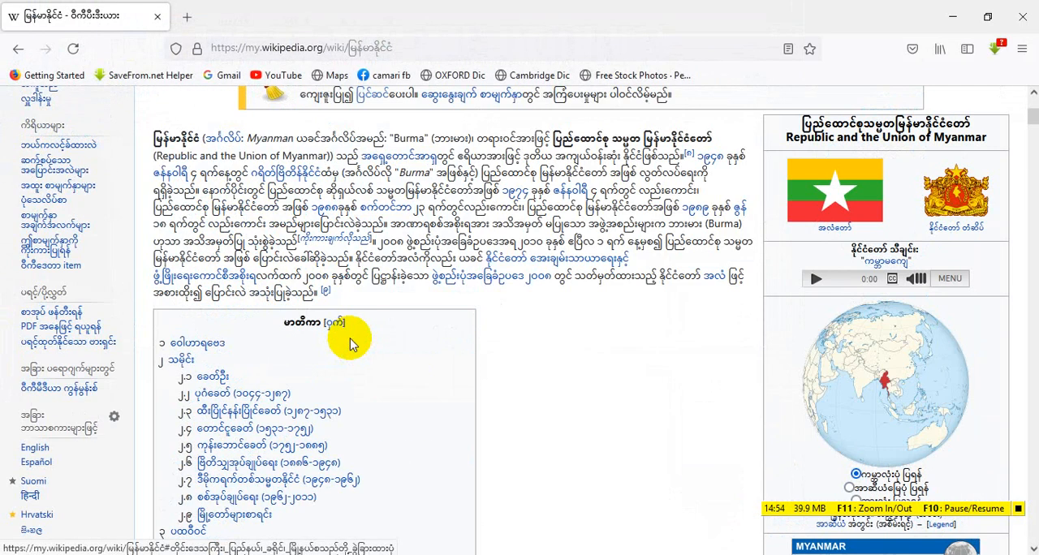
scroll(351, 340, "down", 10)
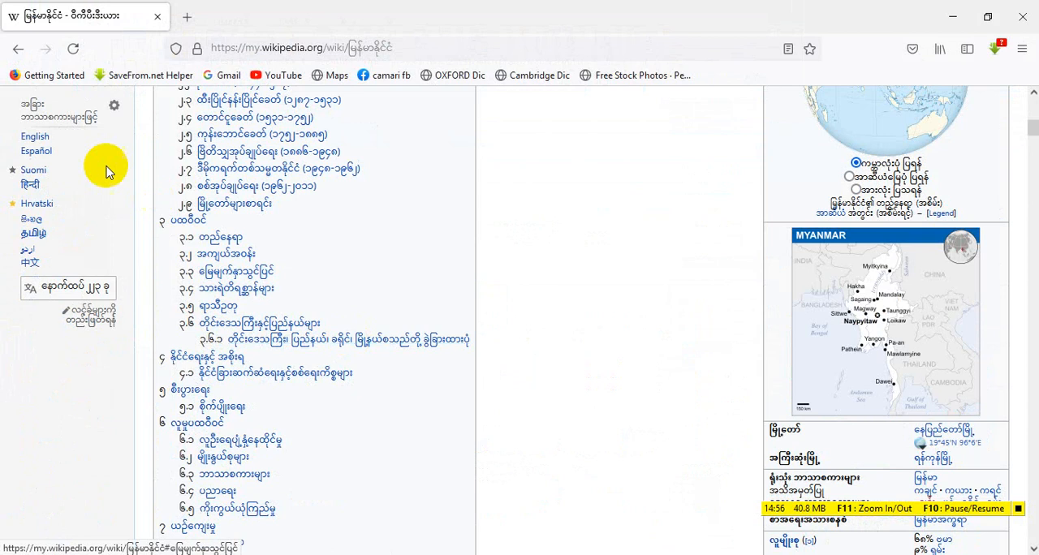
left_click(20, 49)
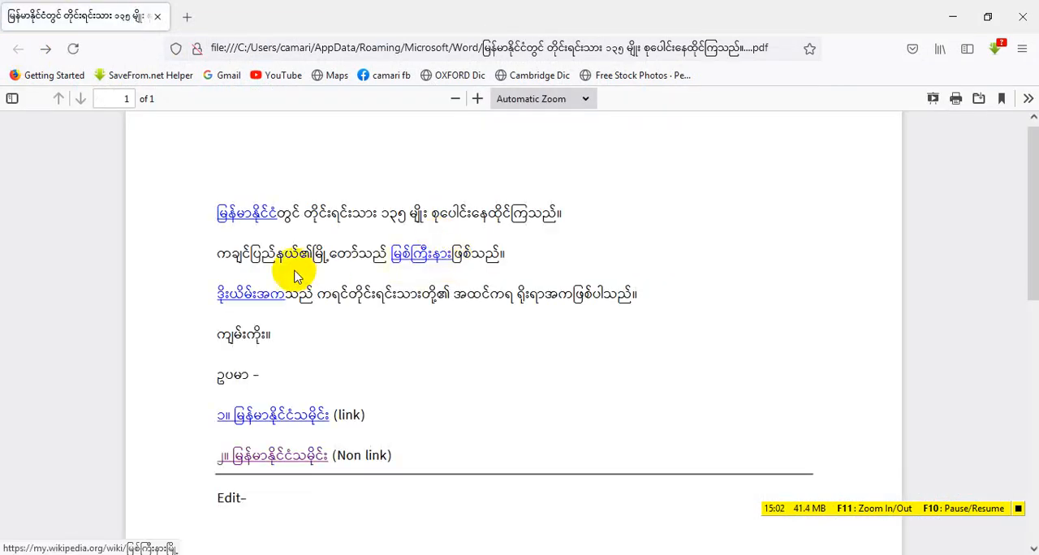
Test the ဒိုးယိမ်းအက link in the PDF by opening its YouTube video, and switch back to Word
left_click(263, 299)
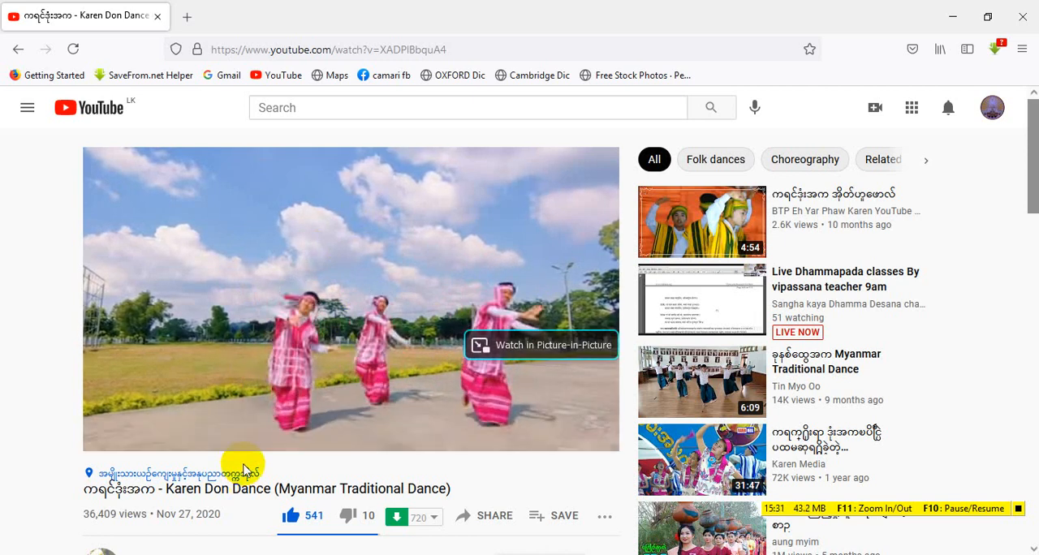
key("alt+Tab")
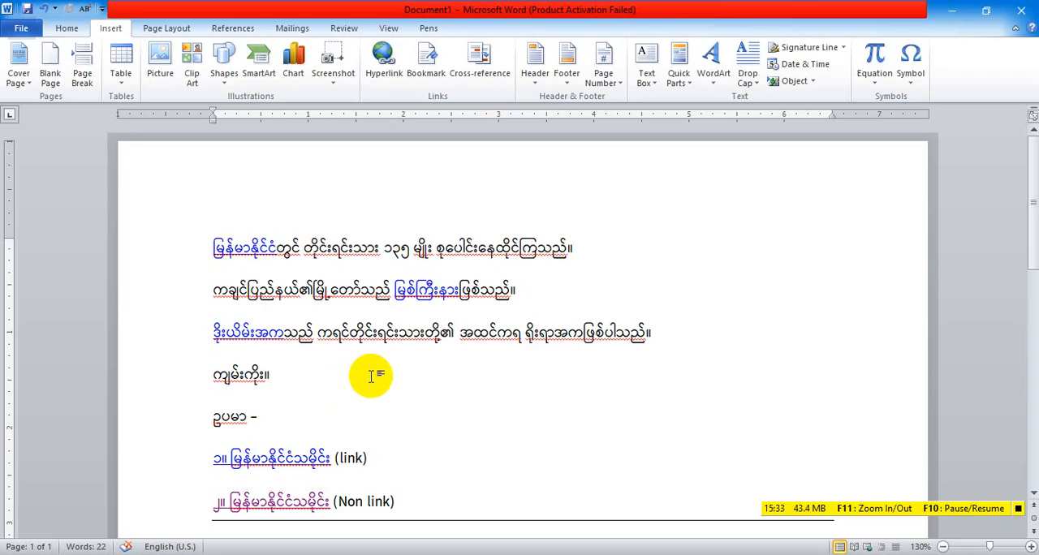